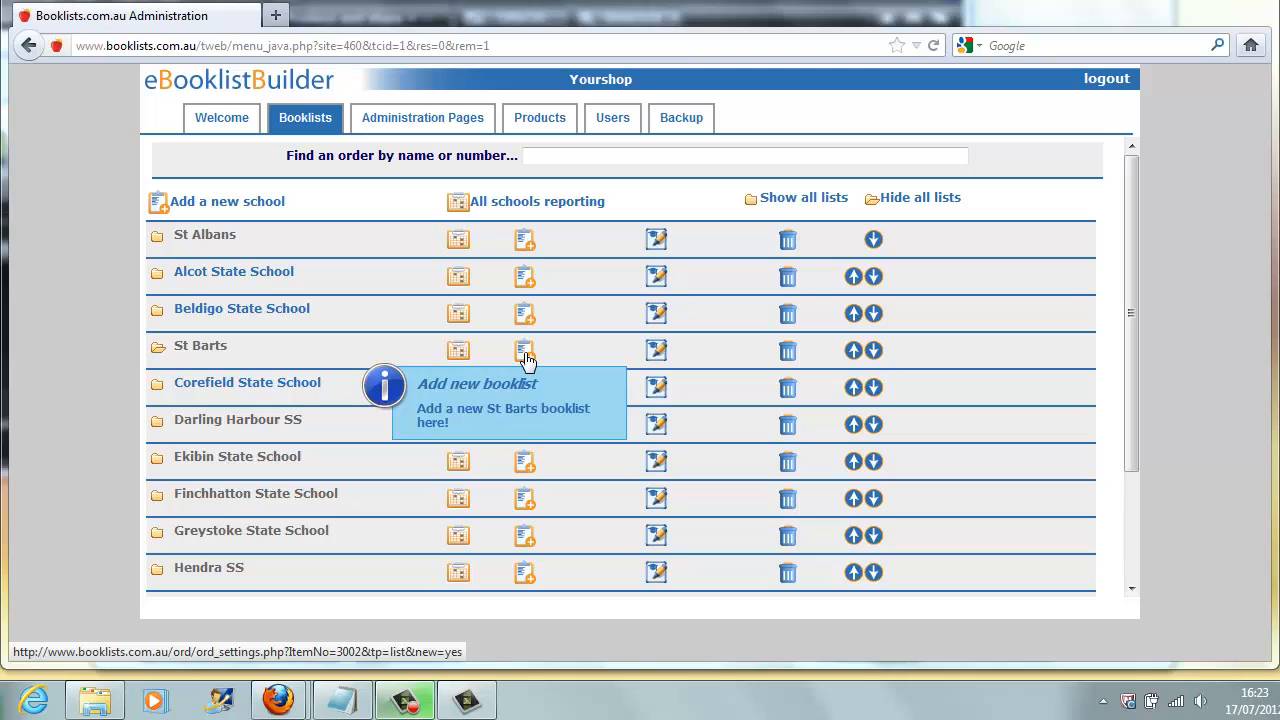
Step: Create a new St Barts booklist named "Year 1" with the default settings and close its settings dialog
{"action": "left_click", "coordinate": [525, 355]}
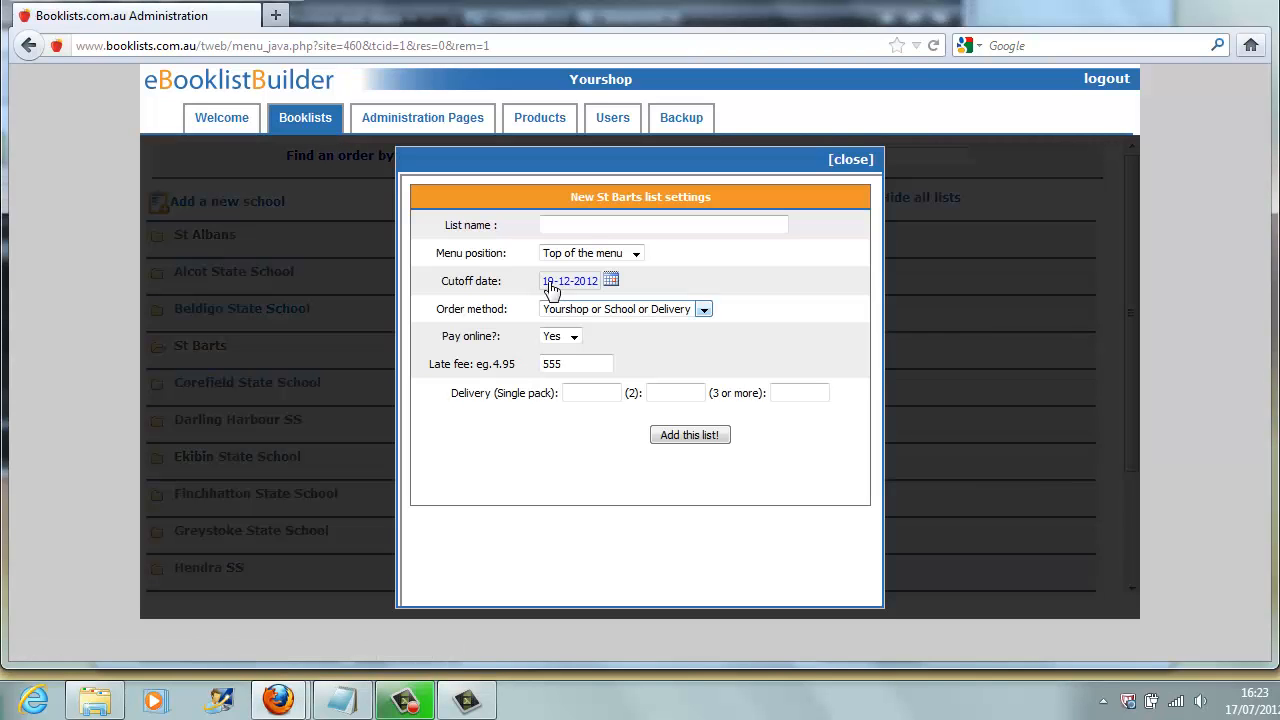
{"action": "left_click", "coordinate": [614, 224]}
{"action": "type", "text": "Year 1"}
{"action": "left_click", "coordinate": [545, 364]}
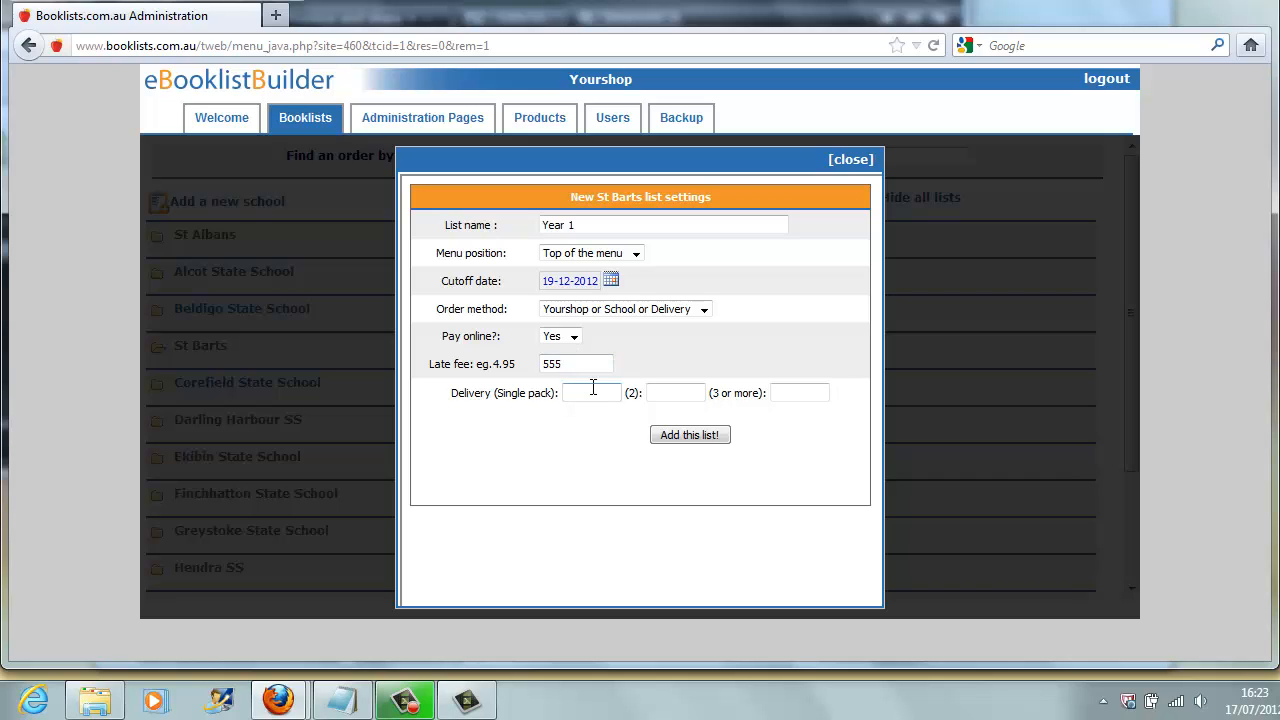
{"action": "left_click", "coordinate": [690, 436]}
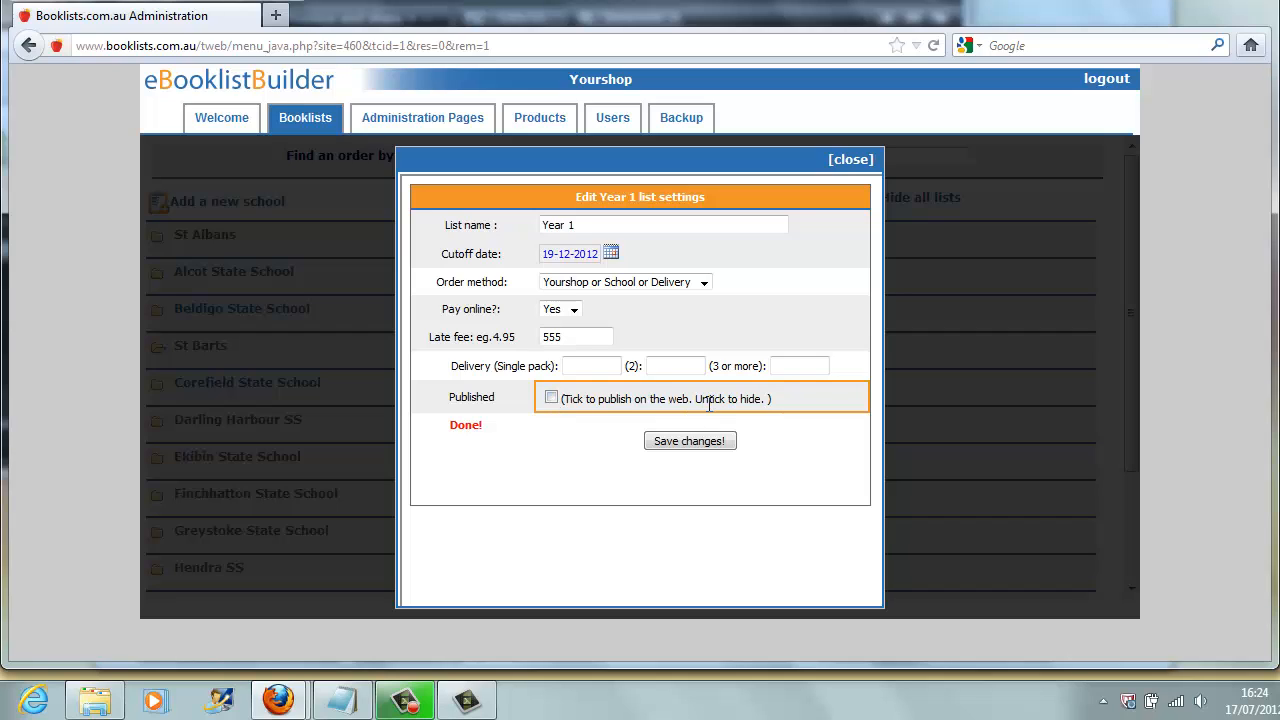
{"action": "left_click", "coordinate": [858, 166]}
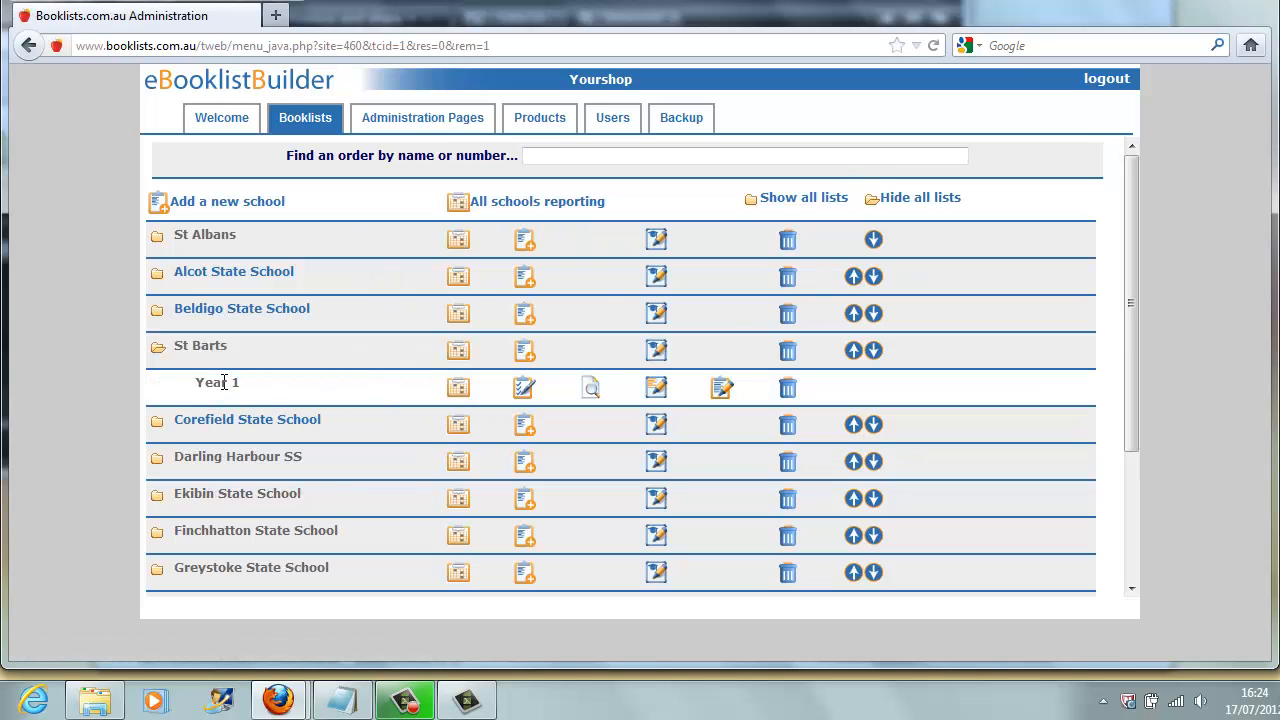
Step: Open the contents of the St Barts Year 1 booklist for editing and add a heading reading "Textbooks"
{"action": "left_click", "coordinate": [722, 390]}
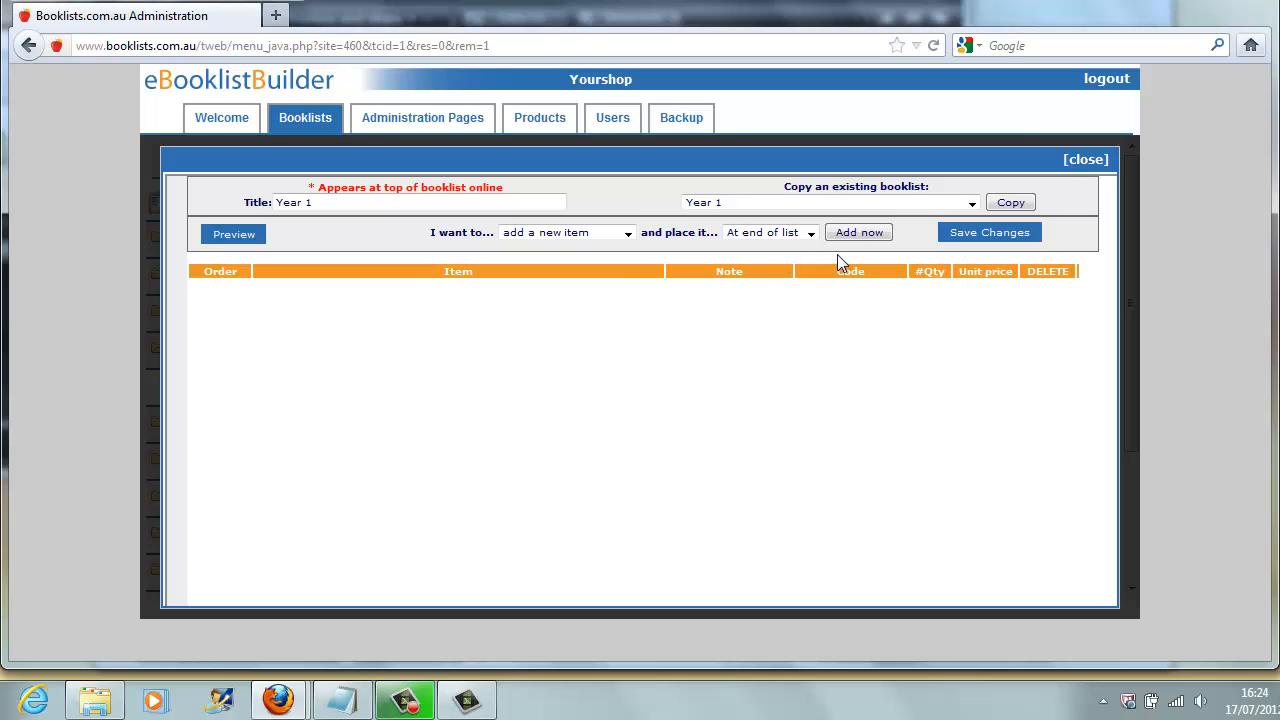
{"action": "left_click", "coordinate": [628, 233]}
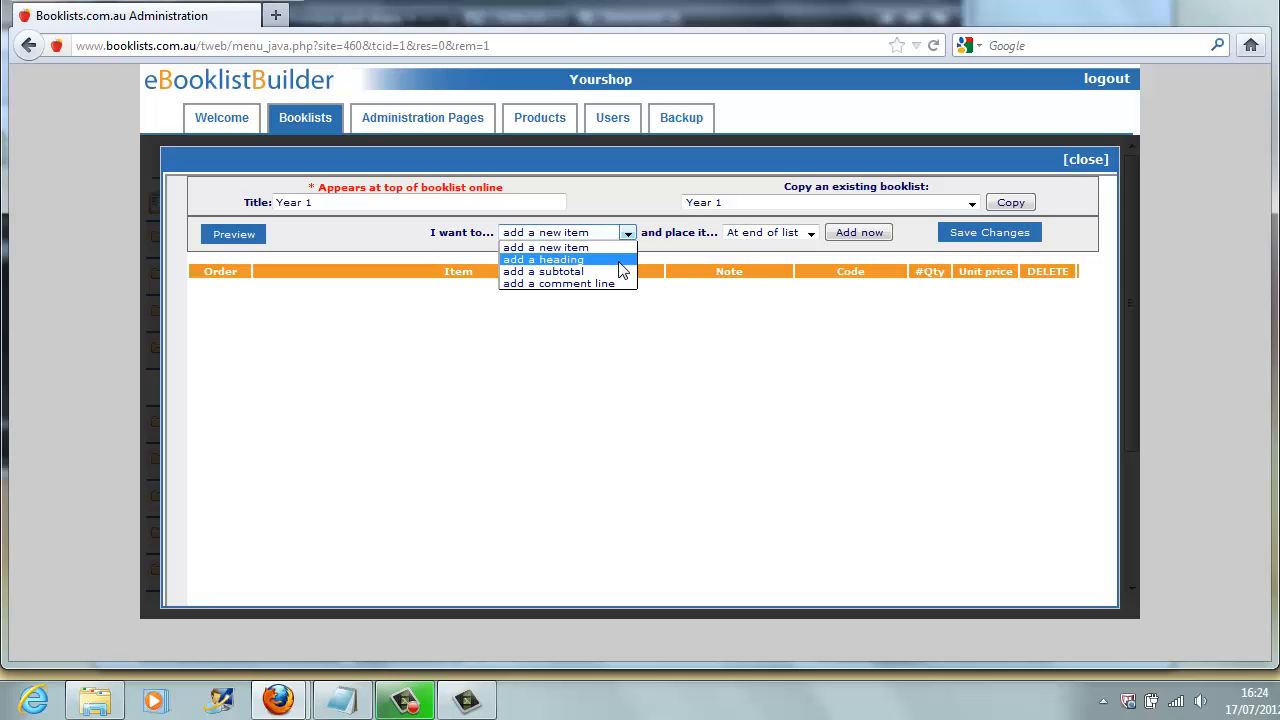
{"action": "left_click", "coordinate": [620, 258]}
{"action": "left_click", "coordinate": [858, 232]}
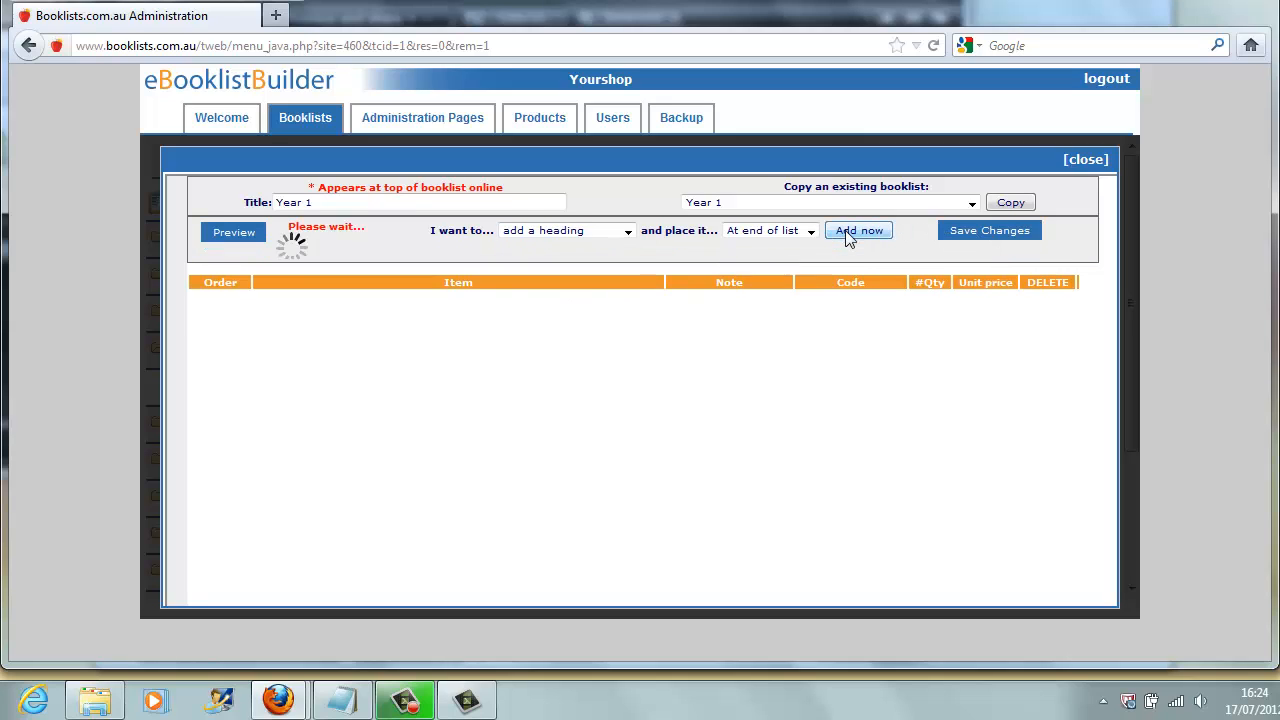
{"action": "left_click_drag", "start_coordinate": [430, 294], "coordinate": [237, 300]}
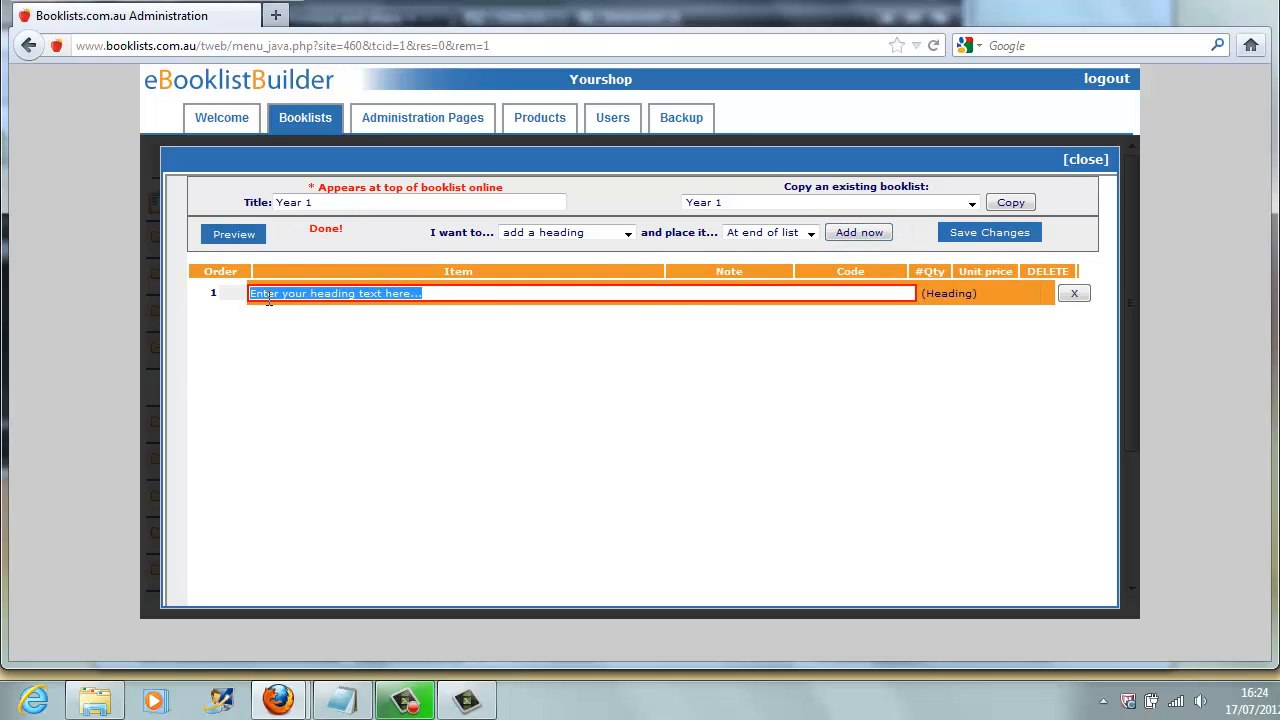
{"action": "type", "text": "Textbooks"}
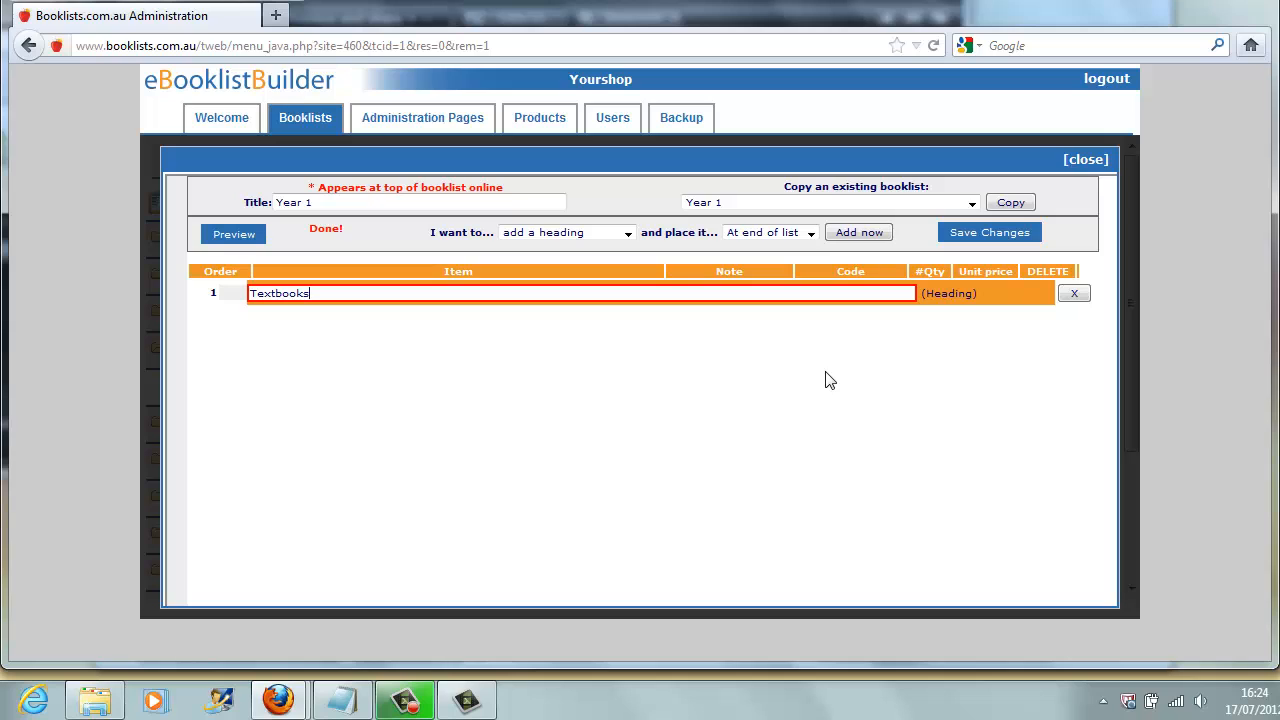
{"action": "left_click", "coordinate": [977, 293]}
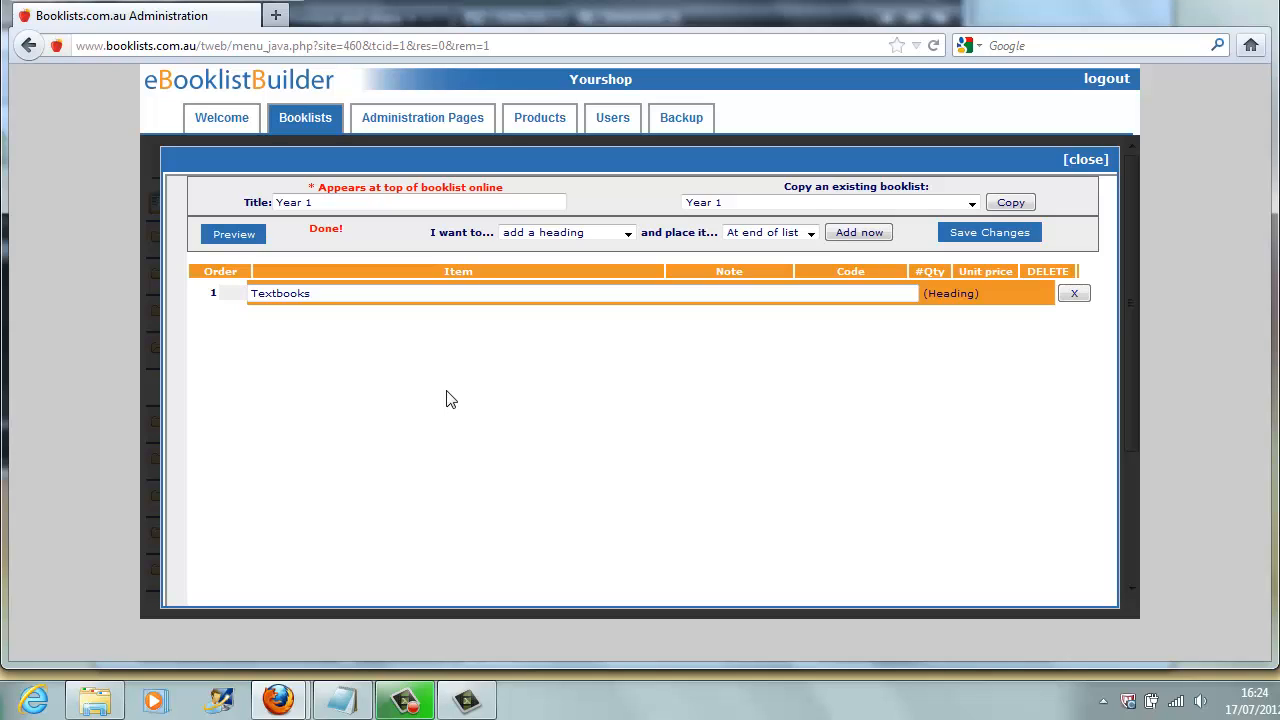
Step: Add the product "iMaths Student Book 1" as a new item at the end of the list
{"action": "left_click", "coordinate": [627, 233]}
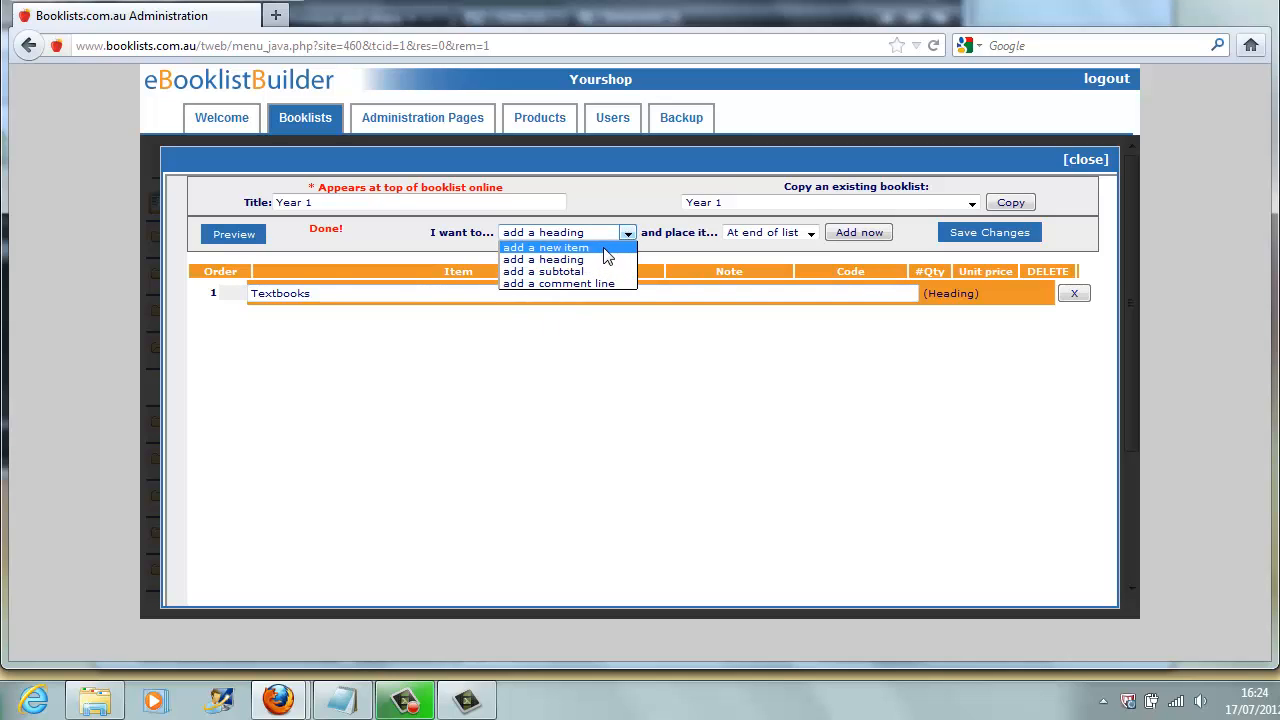
{"action": "left_click", "coordinate": [603, 247]}
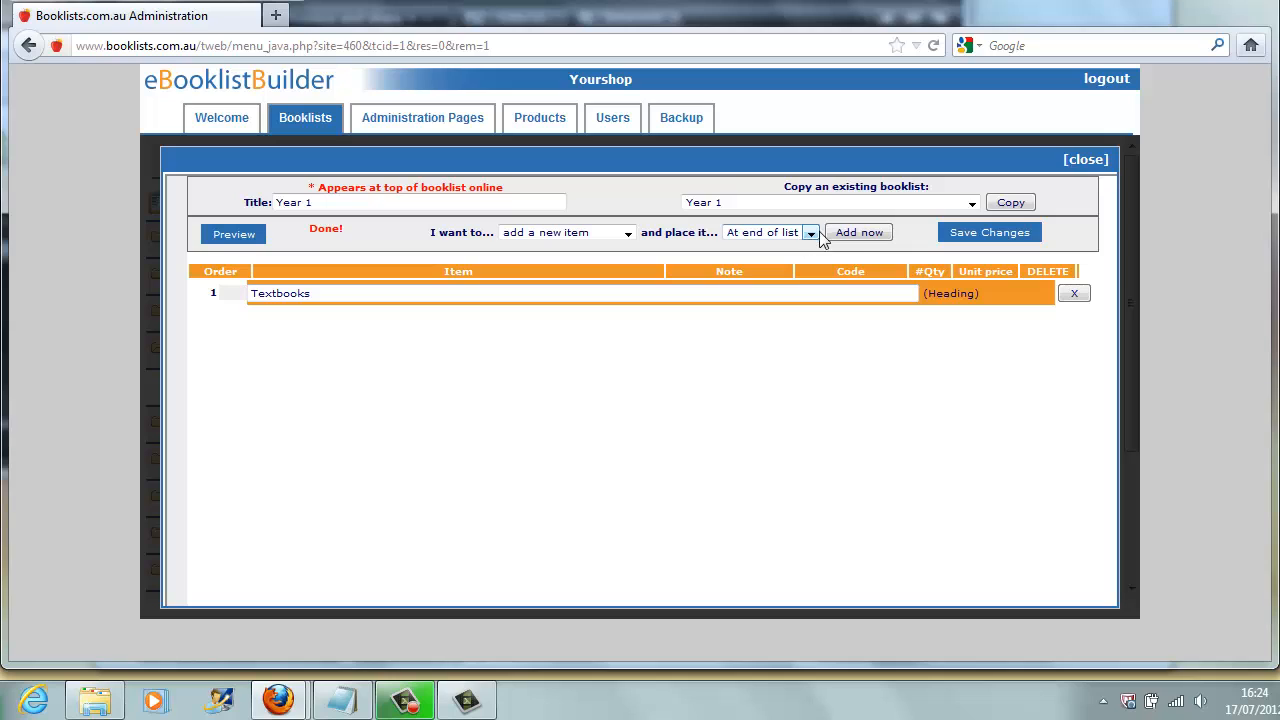
{"action": "left_click", "coordinate": [856, 233]}
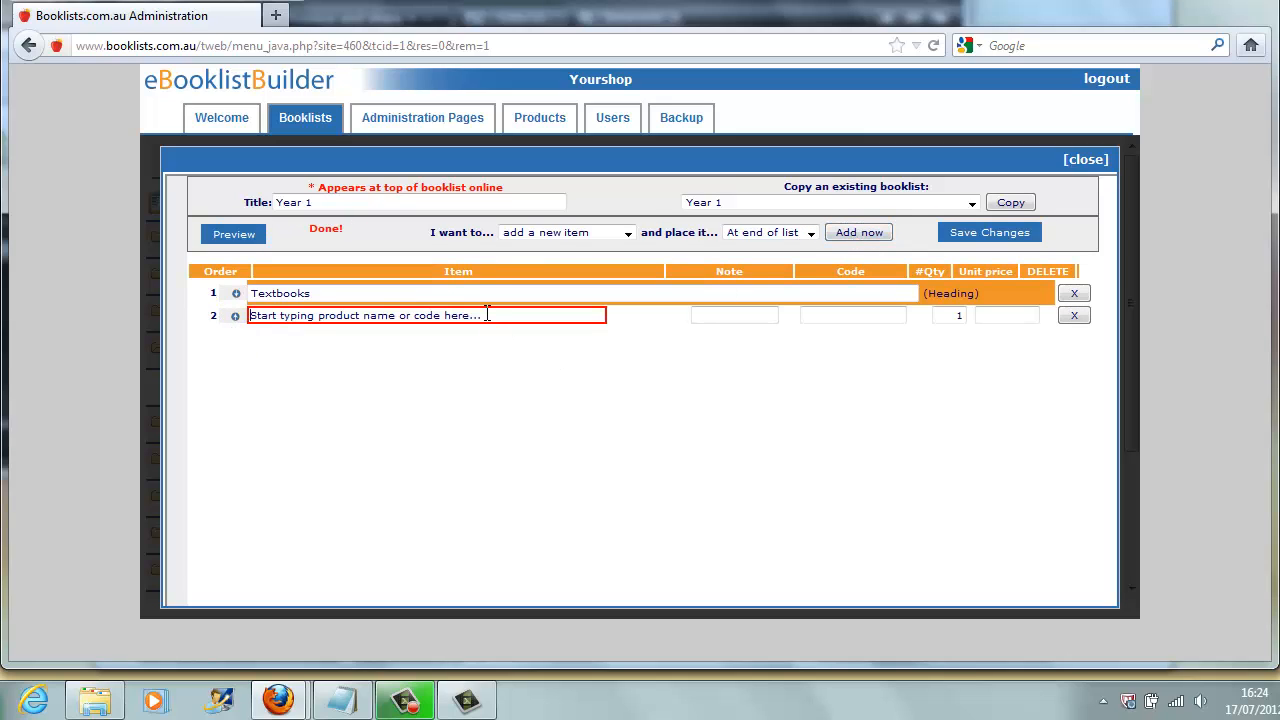
{"action": "left_click_drag", "start_coordinate": [484, 315], "coordinate": [249, 320]}
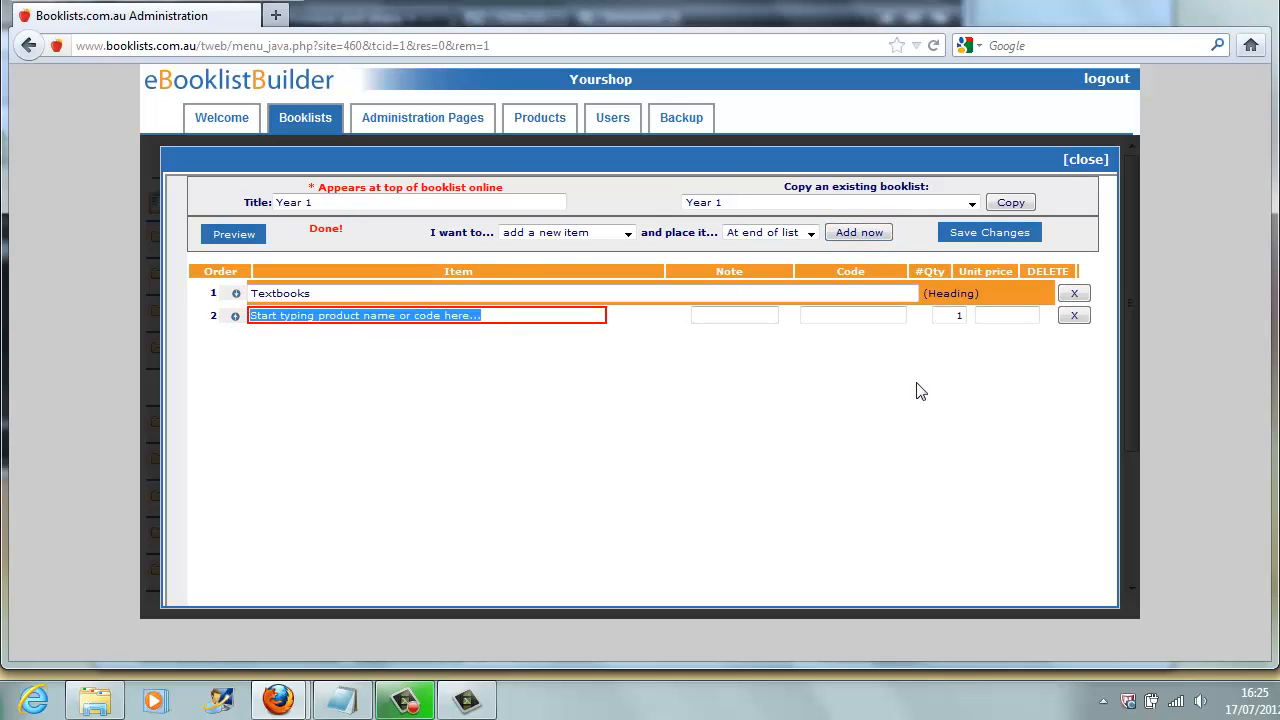
{"action": "type", "text": "i"}
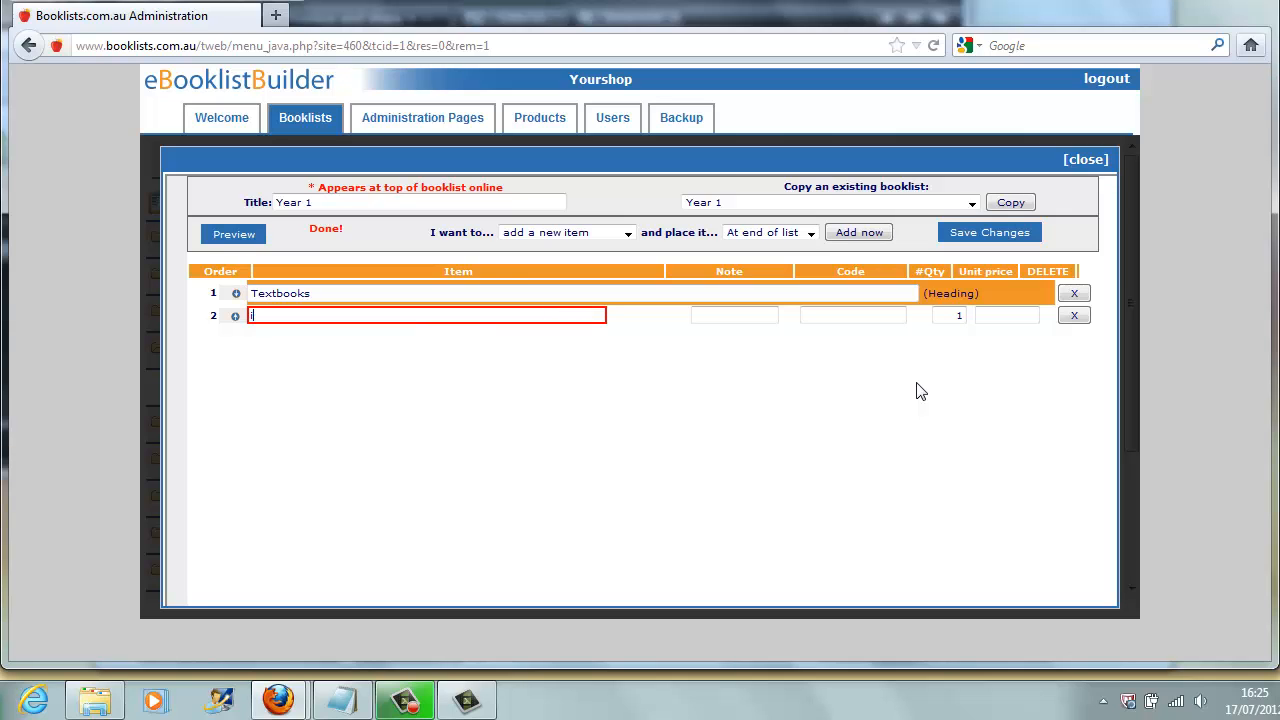
{"action": "type", "text": "math"}
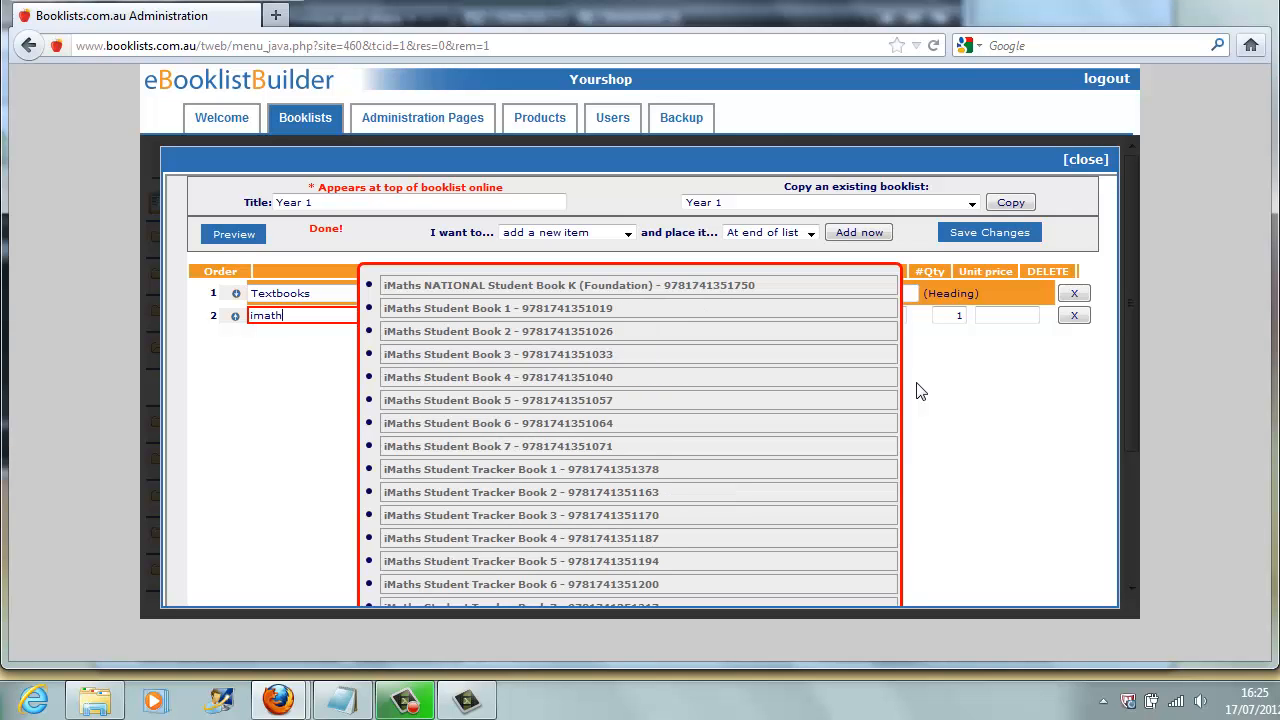
{"action": "left_click", "coordinate": [570, 310]}
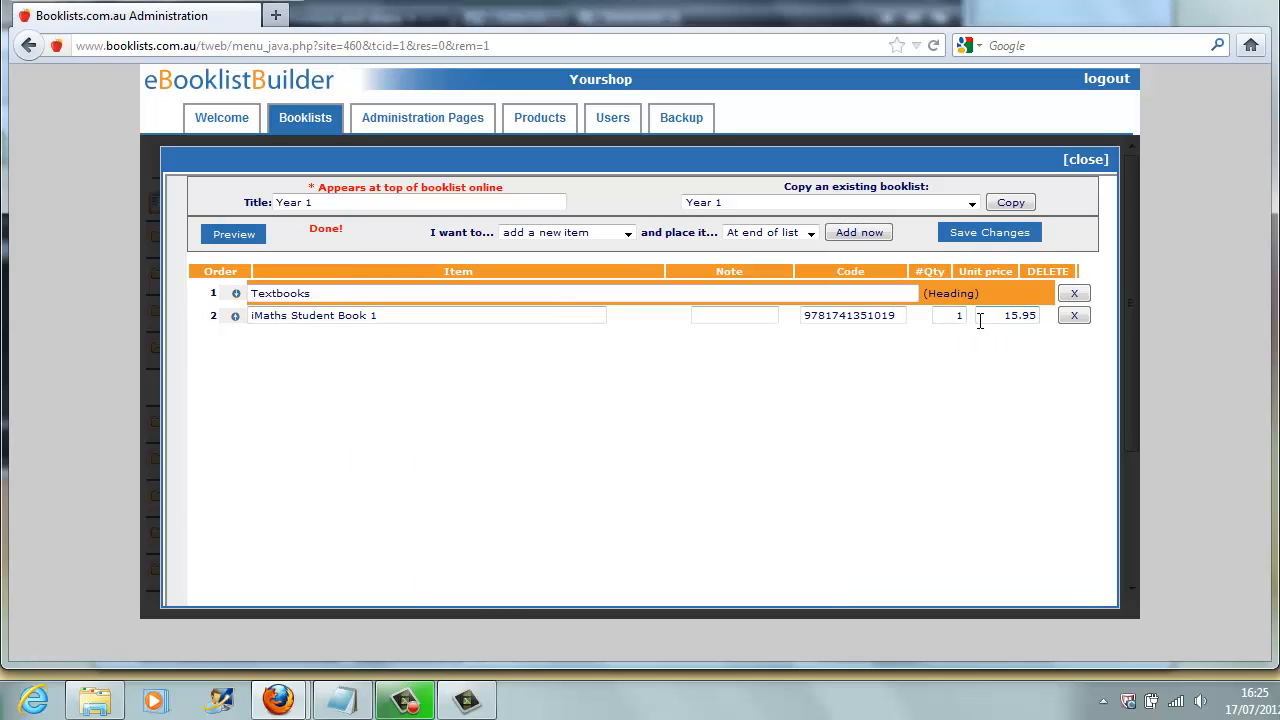
Step: Add the "R.E.A.D IT Home Reading Diary Junior Level 6th Ed" as a new item at the end of the list
{"action": "left_click", "coordinate": [859, 240]}
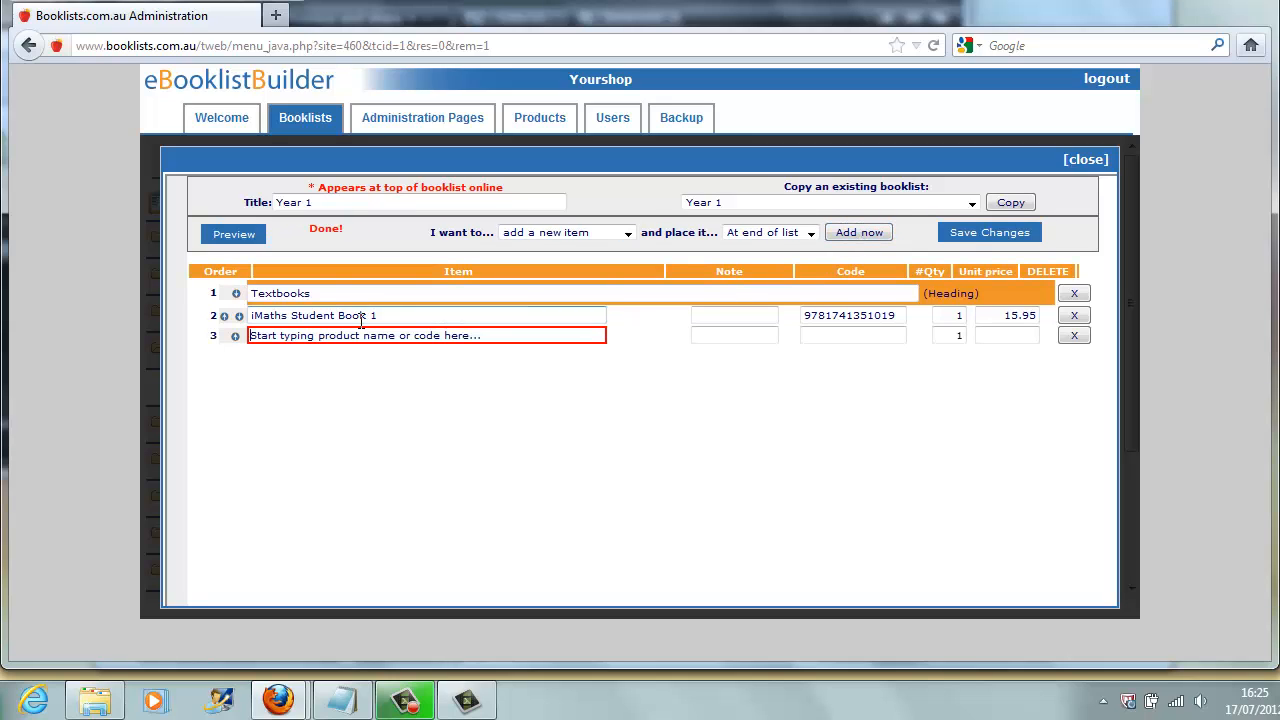
{"action": "left_click_drag", "start_coordinate": [492, 331], "coordinate": [253, 347]}
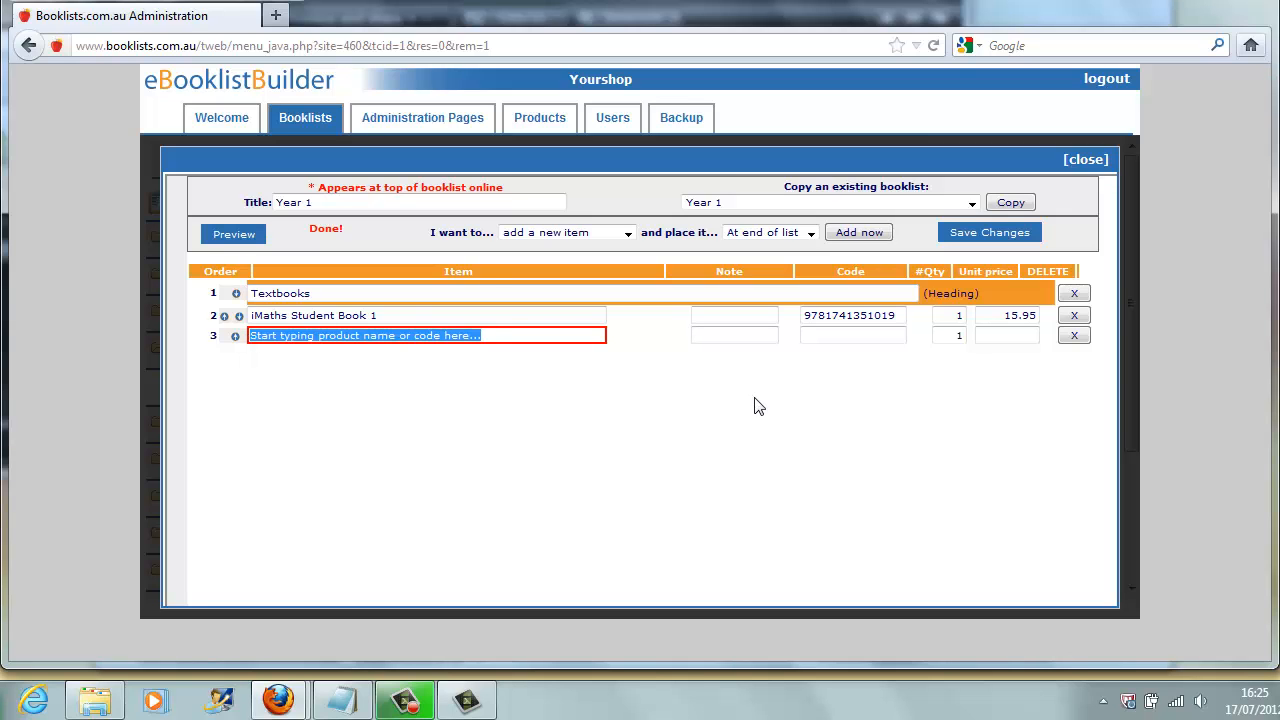
{"action": "type", "text": "read"}
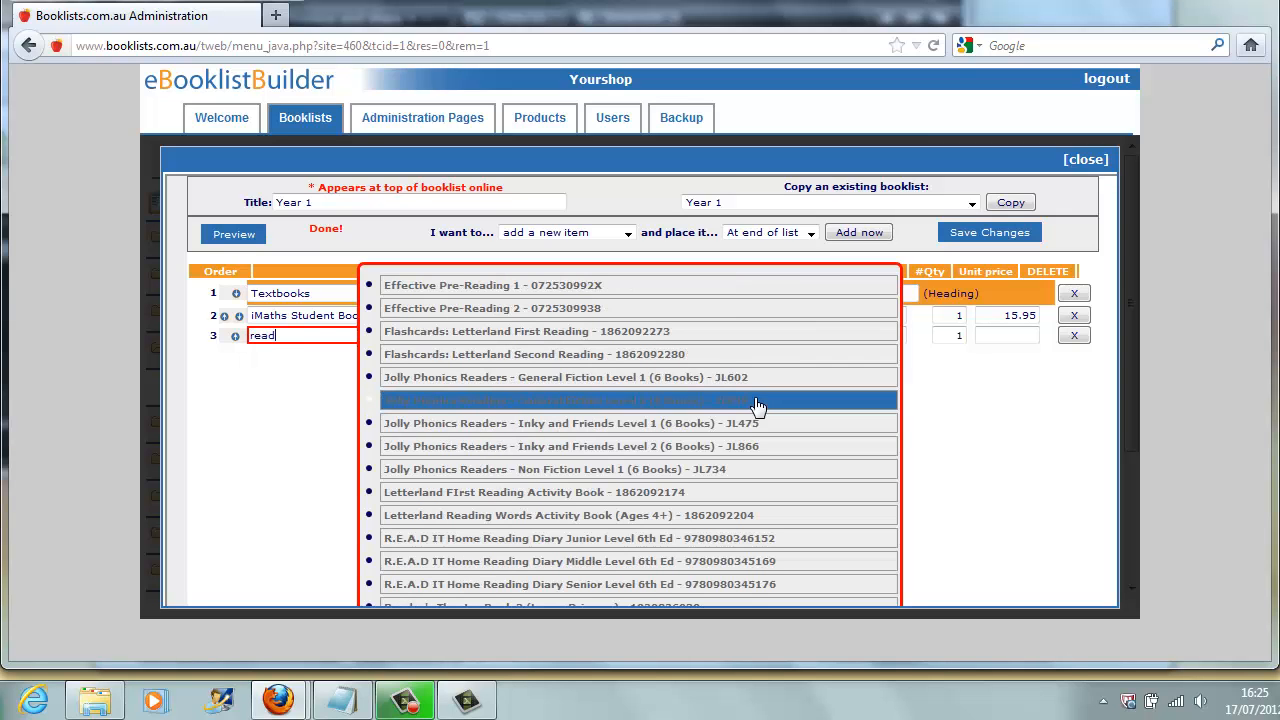
{"action": "left_click", "coordinate": [680, 541]}
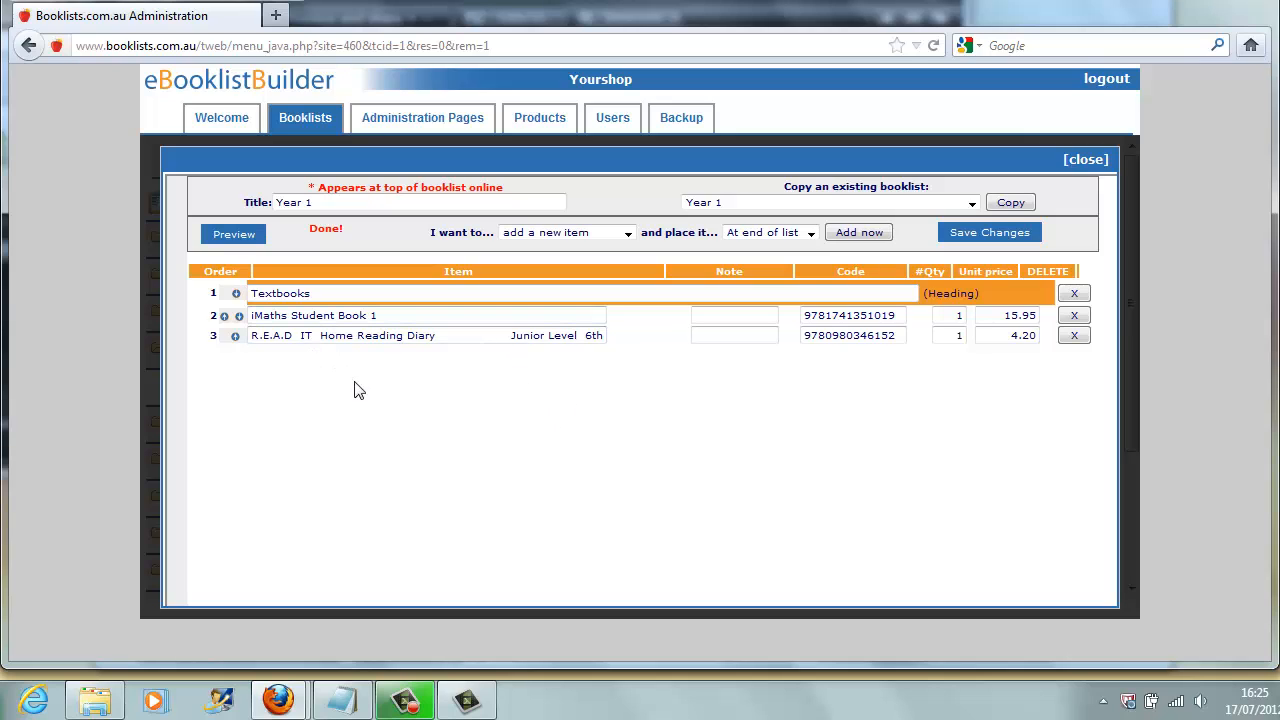
Step: Add a second heading reading "Stationery" at the end of the list
{"action": "left_click", "coordinate": [628, 234]}
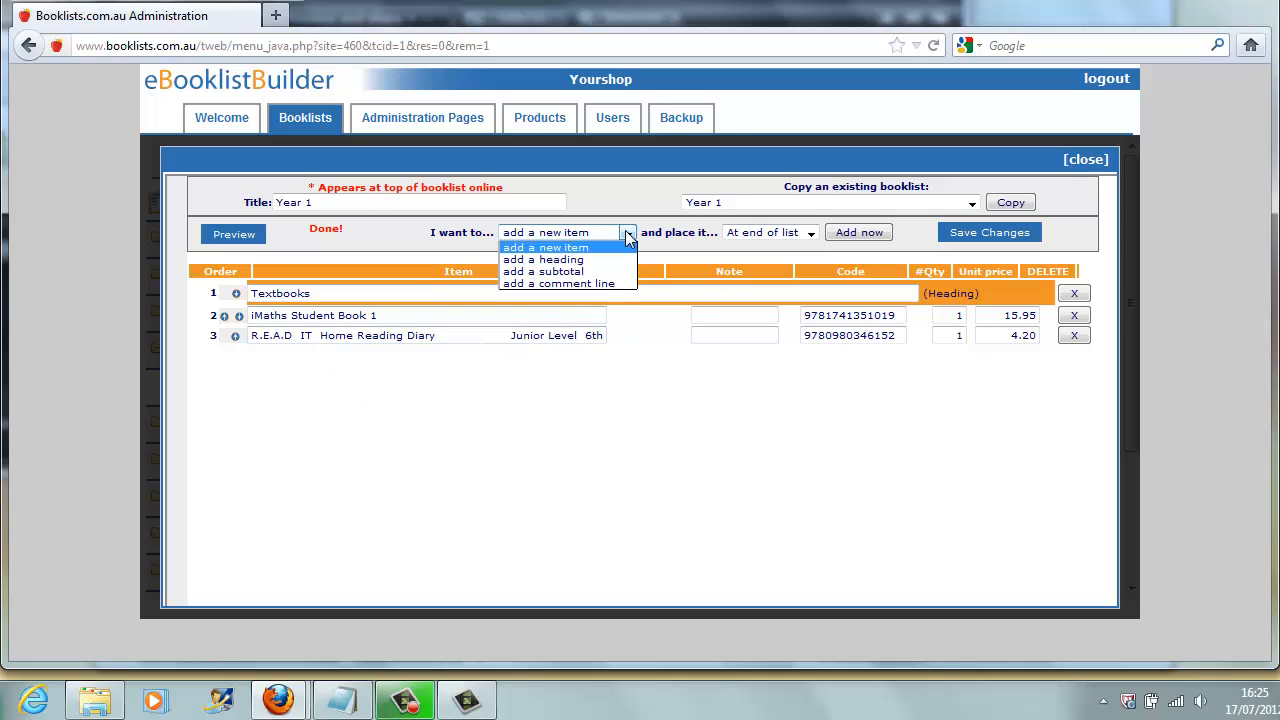
{"action": "left_click", "coordinate": [613, 263]}
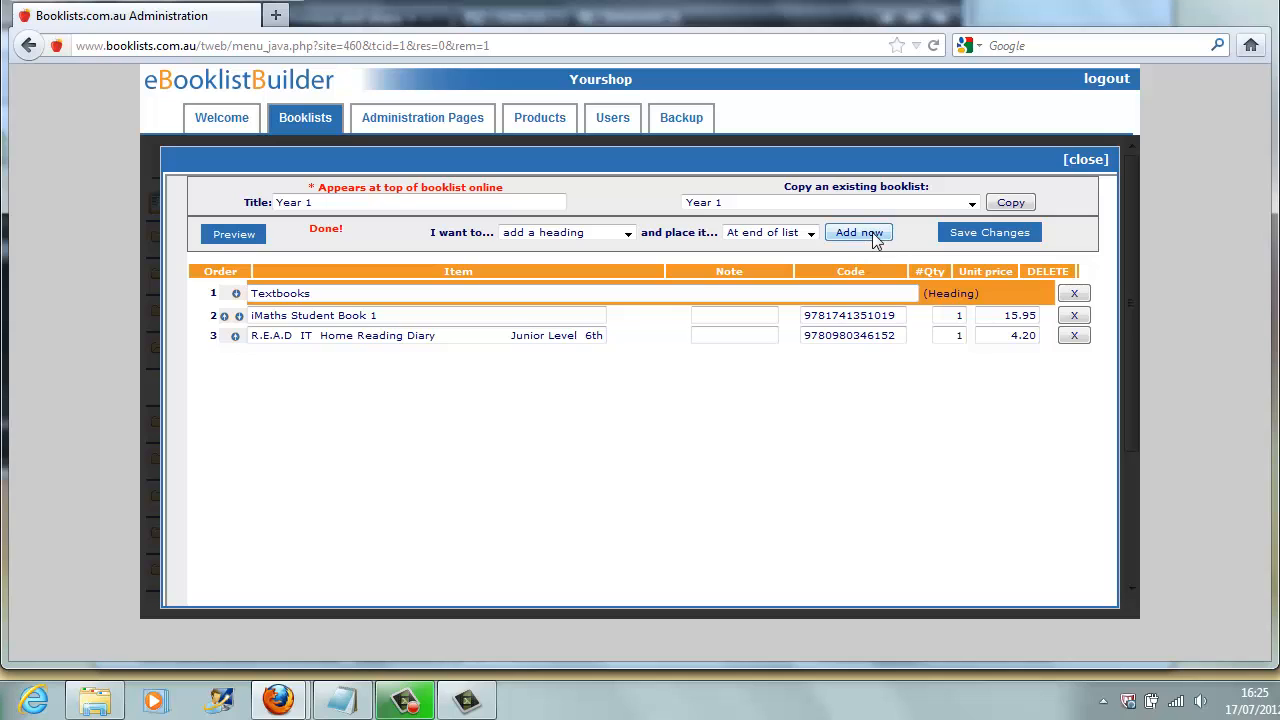
{"action": "left_click", "coordinate": [872, 232]}
{"action": "left_click_drag", "start_coordinate": [422, 360], "coordinate": [274, 364]}
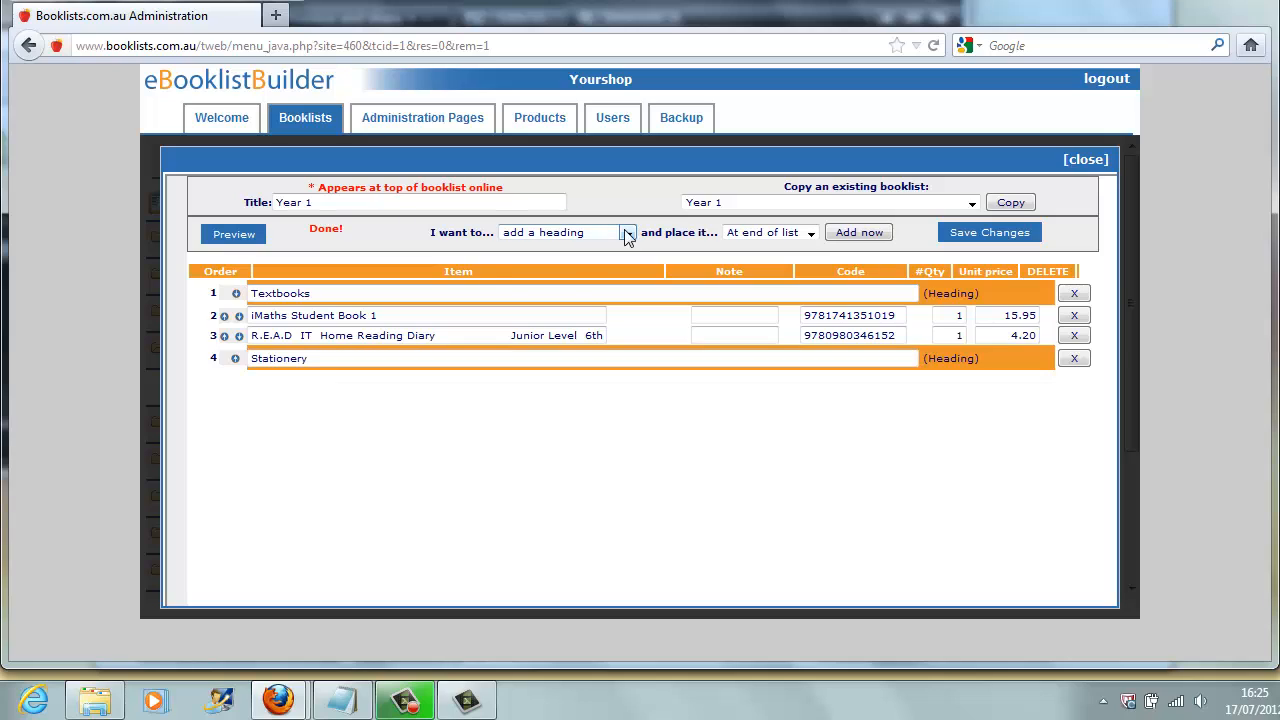
Step: Add "A4 Diplay Book - 30 Pockets (Assorted Colours)" as a new item under Stationery with a quantity of 5
{"action": "left_click", "coordinate": [627, 233]}
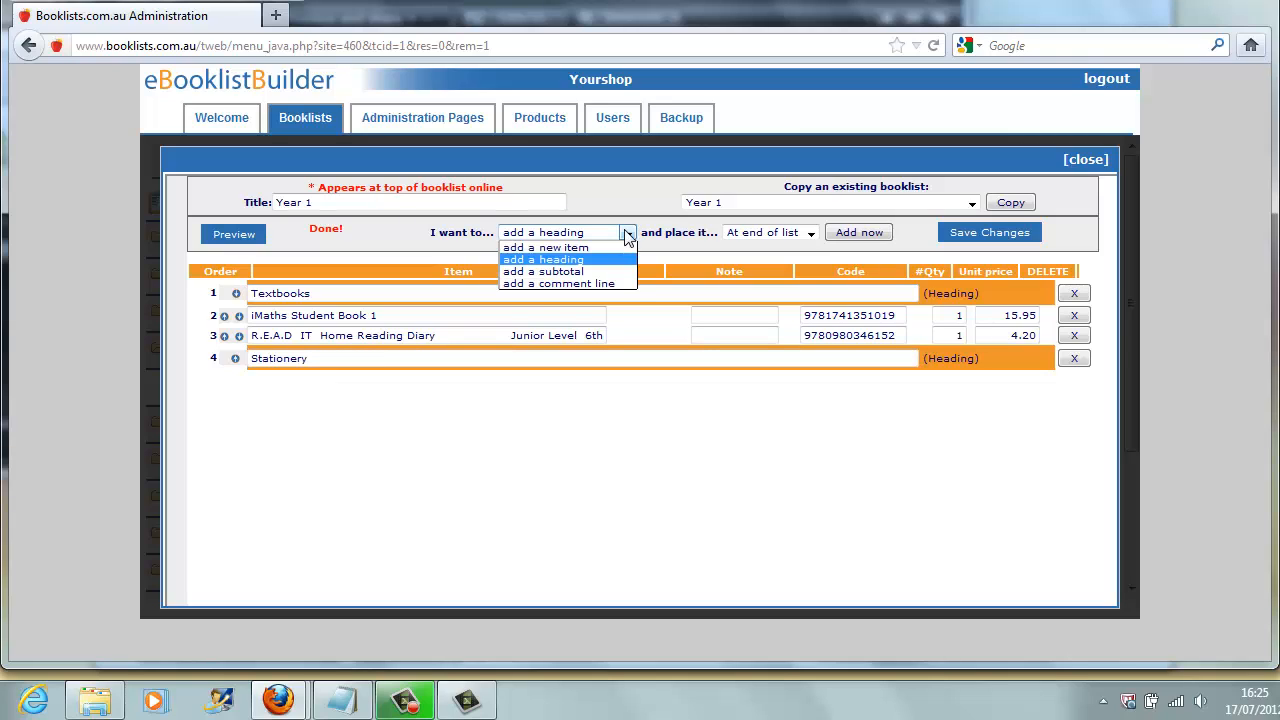
{"action": "left_click", "coordinate": [618, 246]}
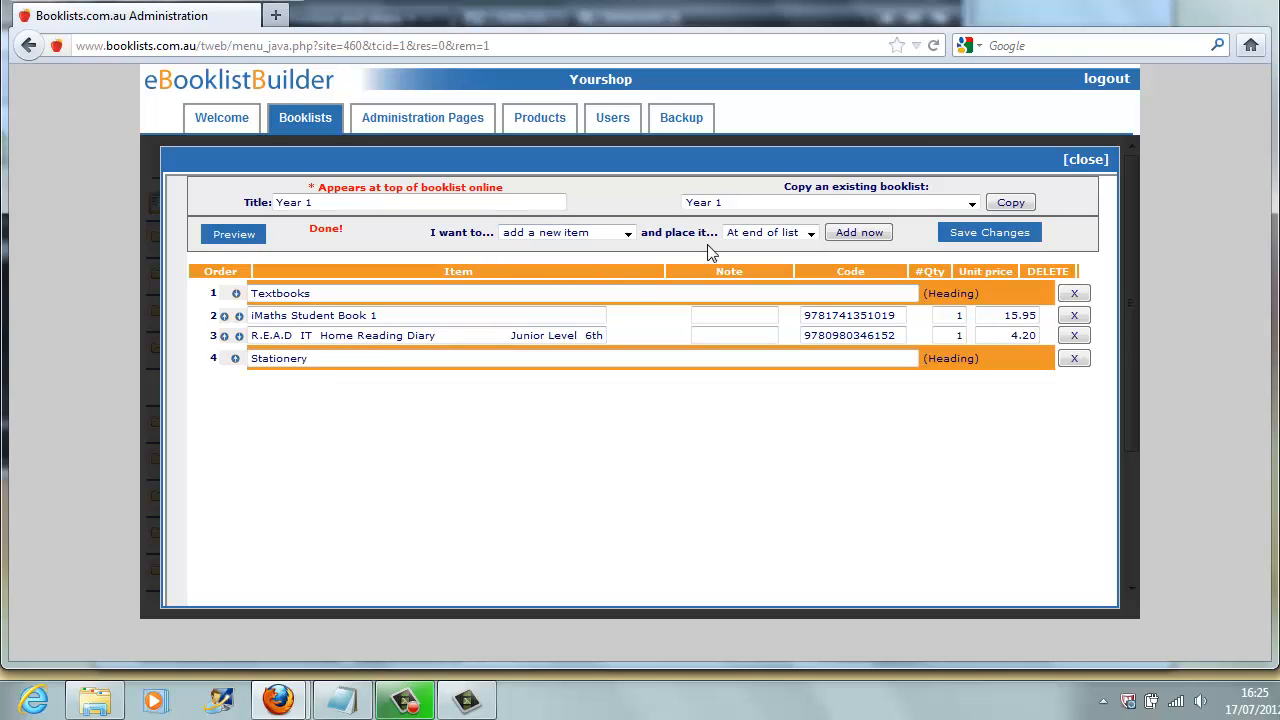
{"action": "left_click", "coordinate": [861, 236]}
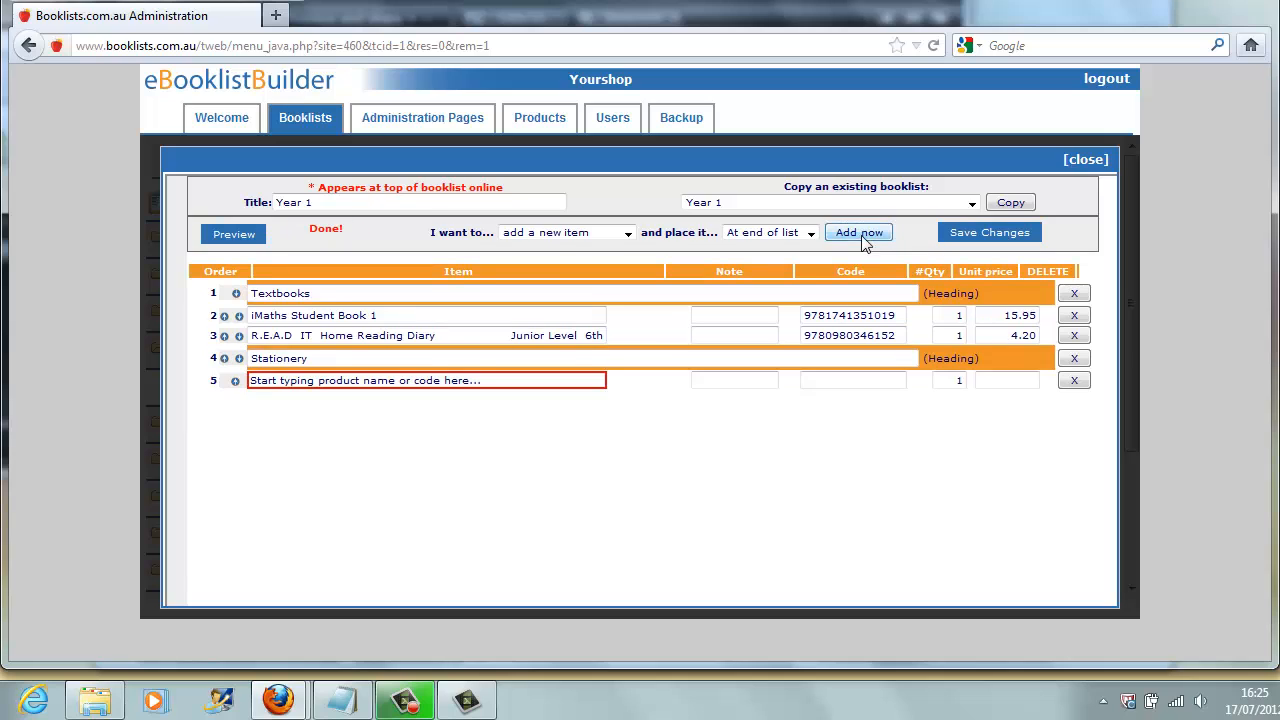
{"action": "left_click_drag", "start_coordinate": [495, 381], "coordinate": [238, 380]}
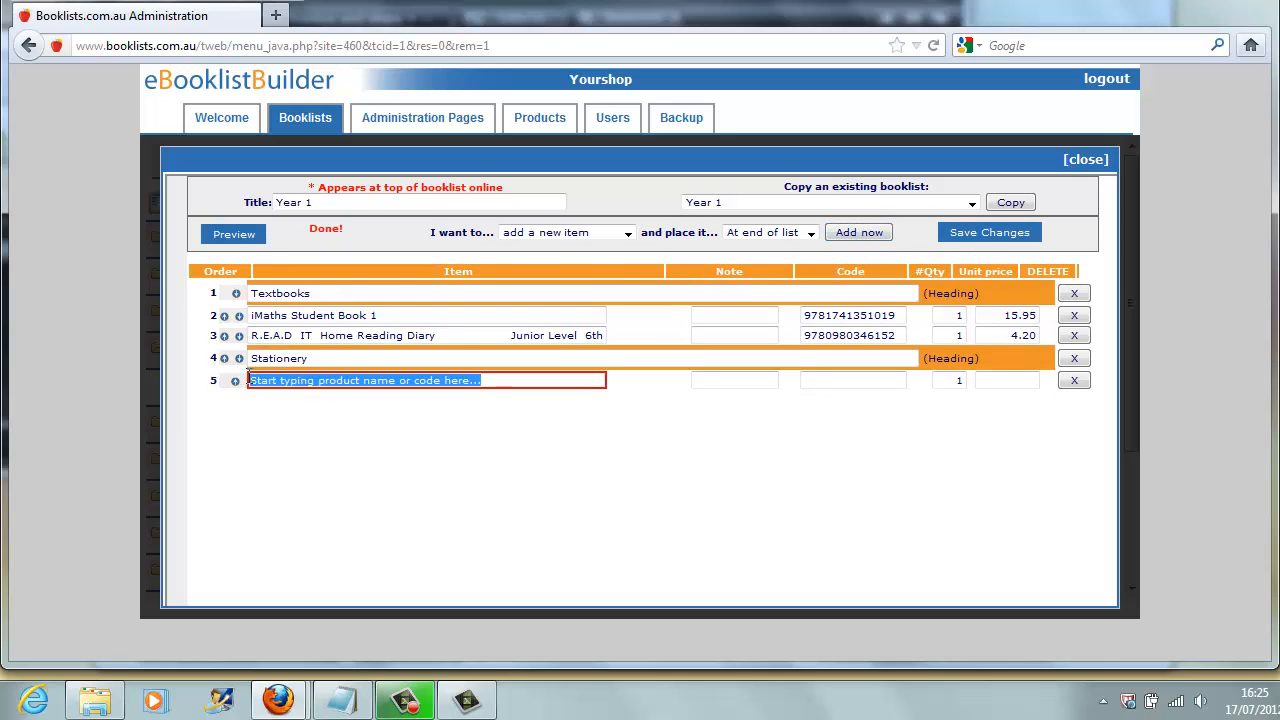
{"action": "type", "text": "a4"}
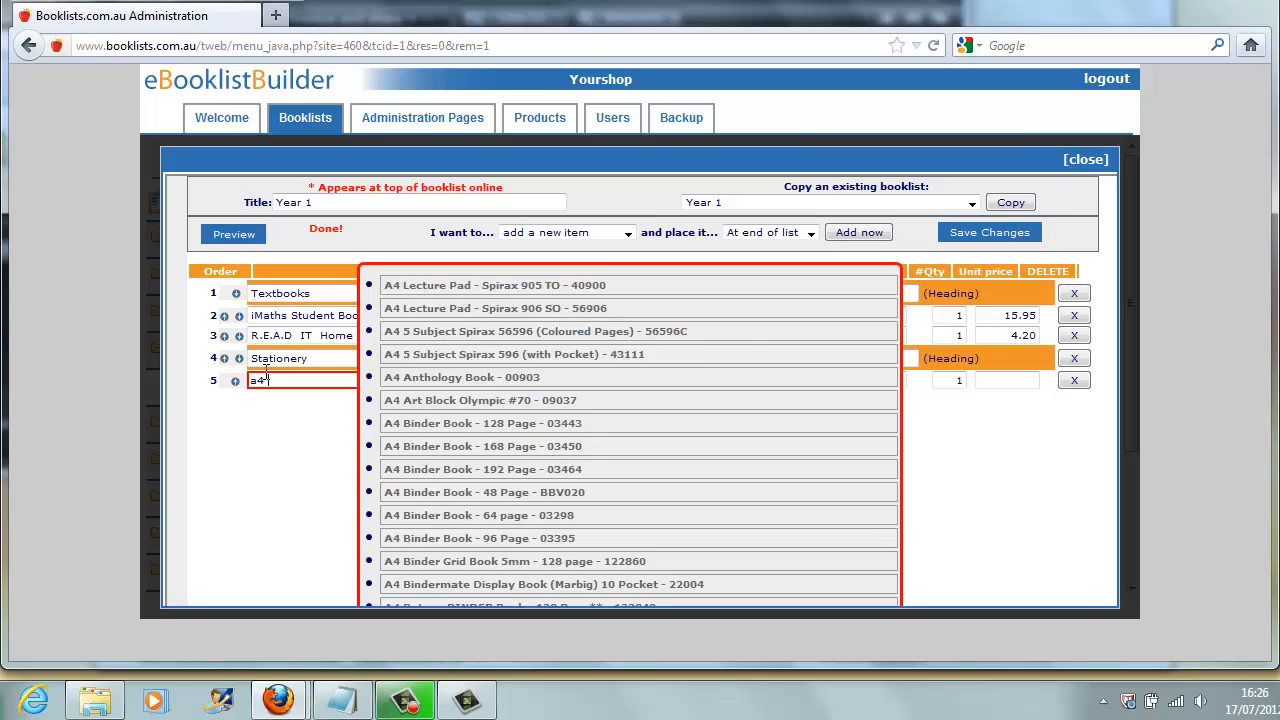
{"action": "type", "text": " di"}
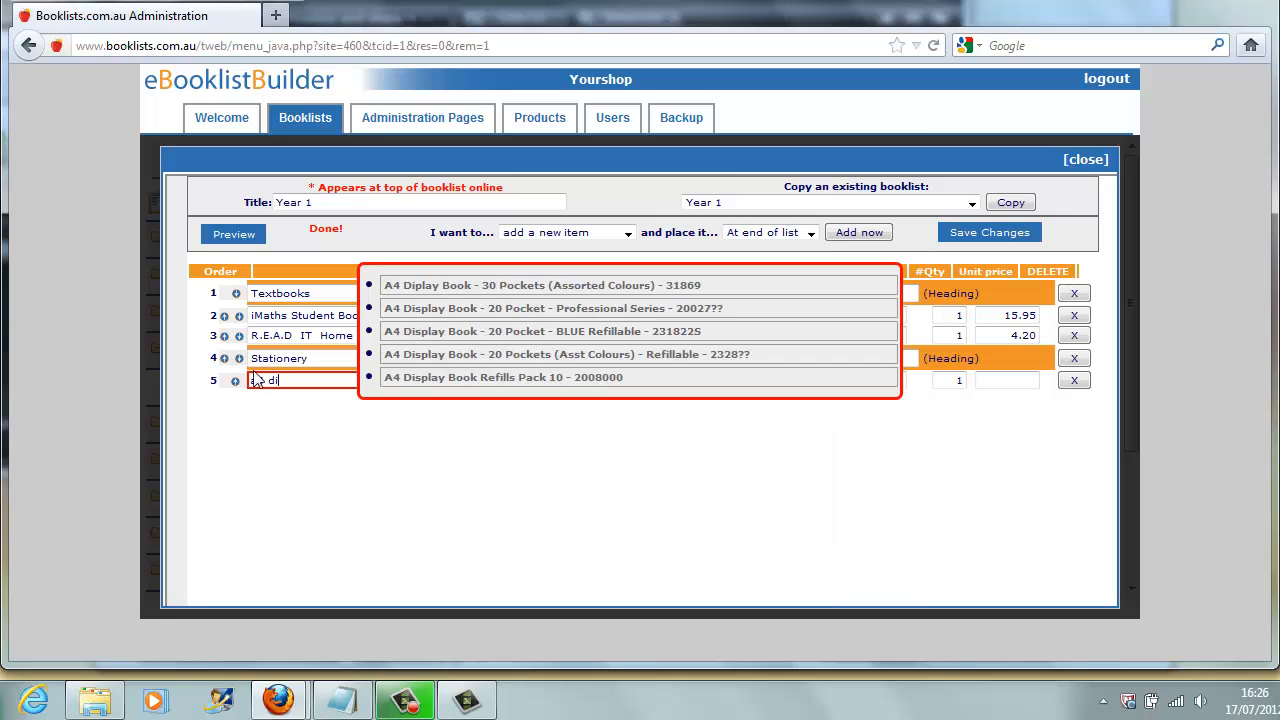
{"action": "left_click", "coordinate": [491, 287]}
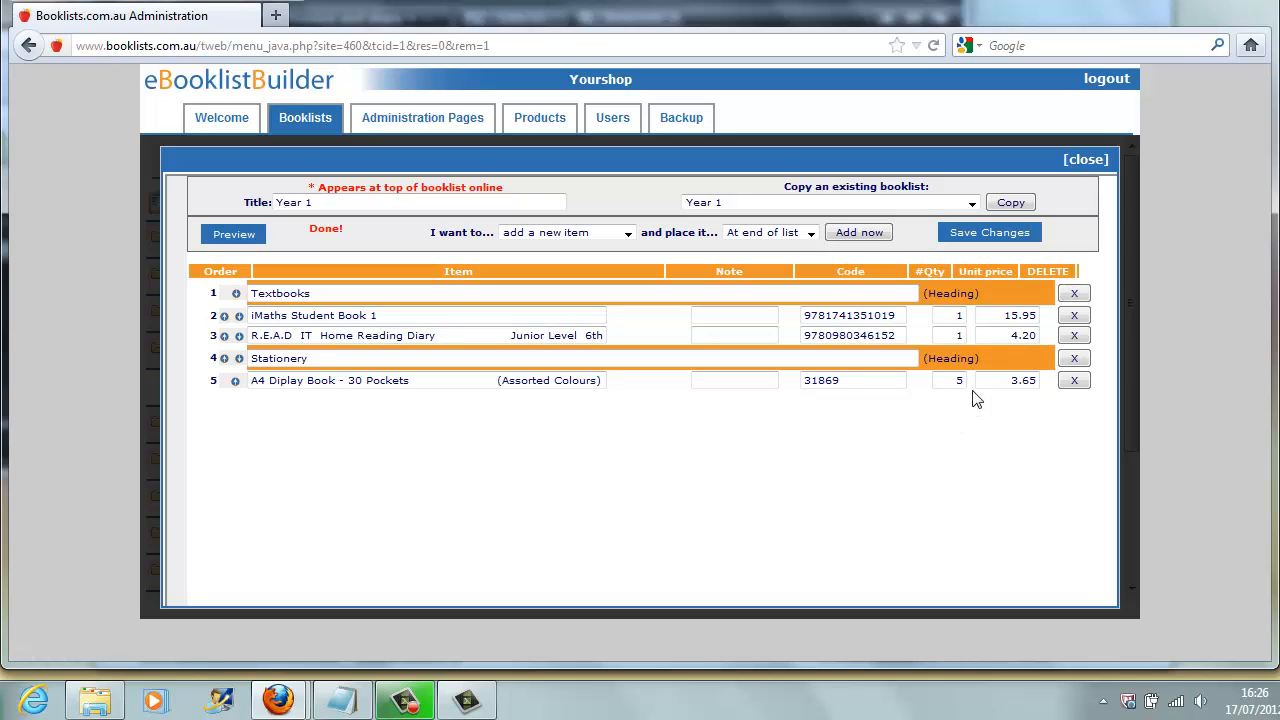
{"action": "left_click", "coordinate": [1002, 376]}
{"action": "scroll", "coordinate": [628, 242], "scroll_direction": "down", "scroll_amount": 2}
Step: Add the product "Scrap Book - 64 Page - Victory" as a new item at the end of the list
{"action": "left_click", "coordinate": [630, 236]}
{"action": "left_click", "coordinate": [591, 248]}
{"action": "left_click", "coordinate": [841, 232]}
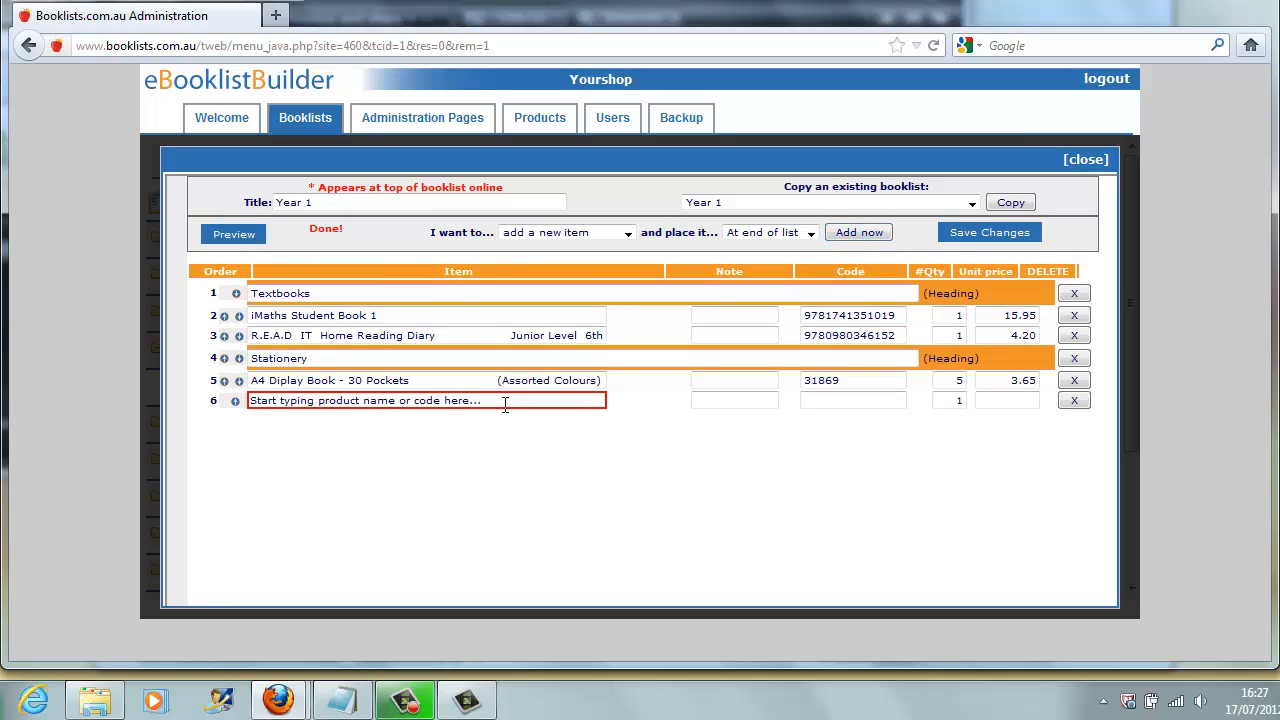
{"action": "left_click_drag", "start_coordinate": [503, 404], "coordinate": [221, 404]}
{"action": "type", "text": "scra"}
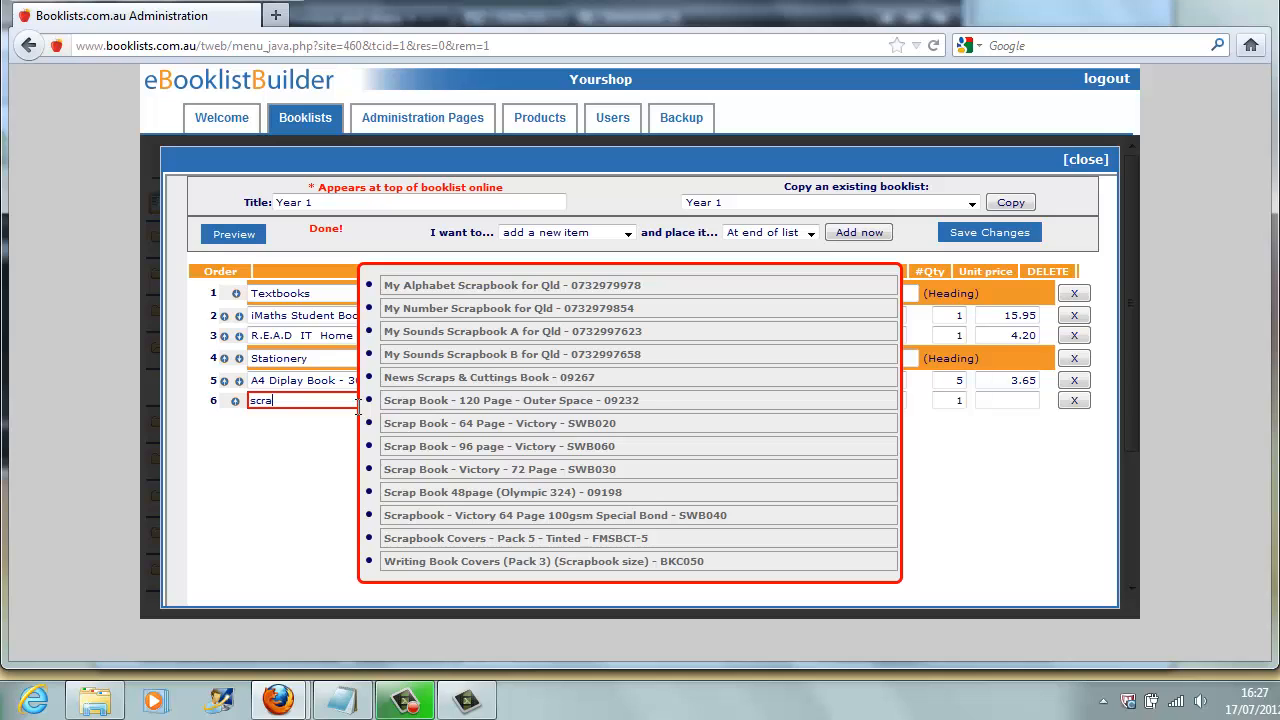
{"action": "left_click", "coordinate": [487, 424]}
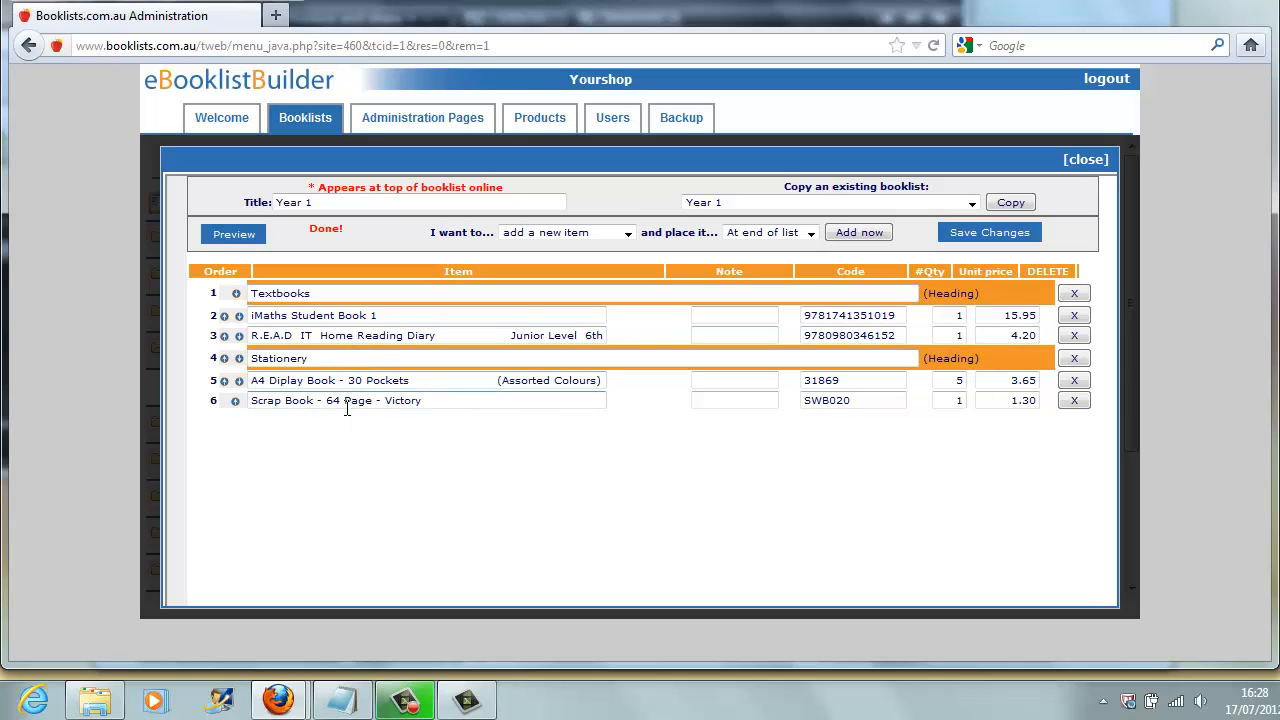
Step: Add a comment line reading "Things that you will need to get from school" at the end of the list
{"action": "left_click", "coordinate": [628, 233]}
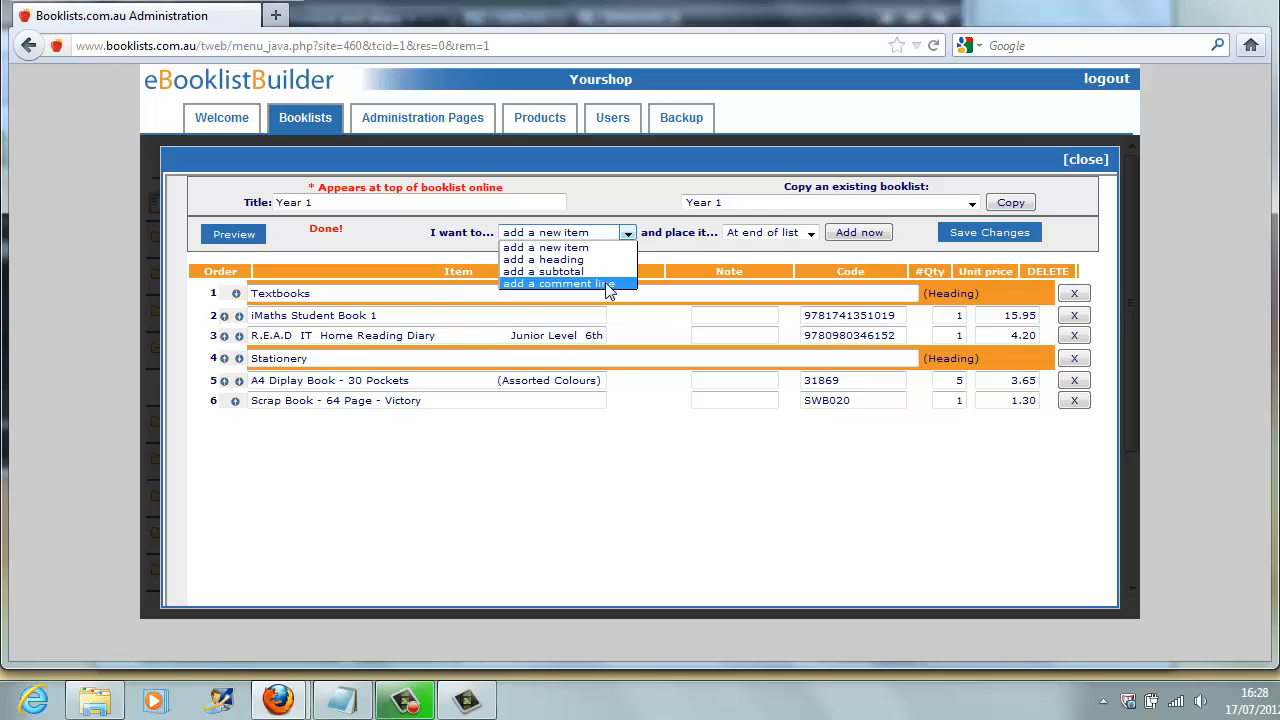
{"action": "left_click", "coordinate": [606, 285]}
{"action": "left_click", "coordinate": [873, 232]}
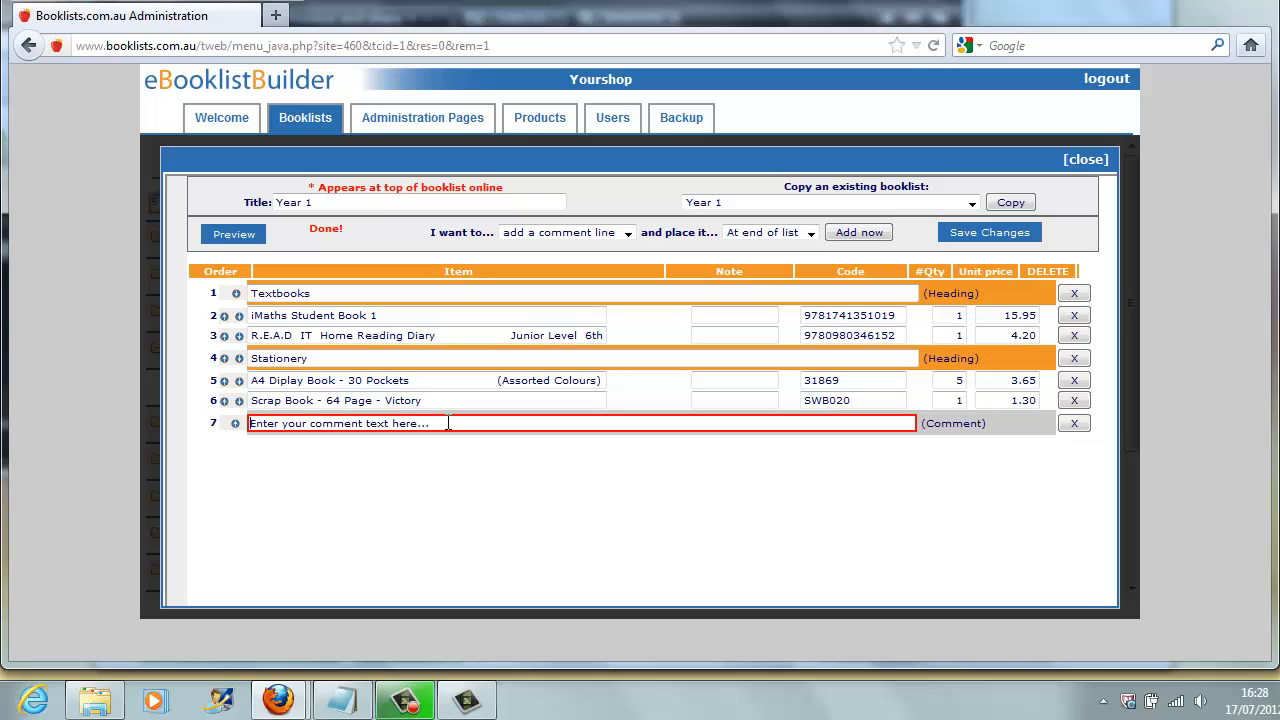
{"action": "left_click_drag", "start_coordinate": [447, 424], "coordinate": [227, 427]}
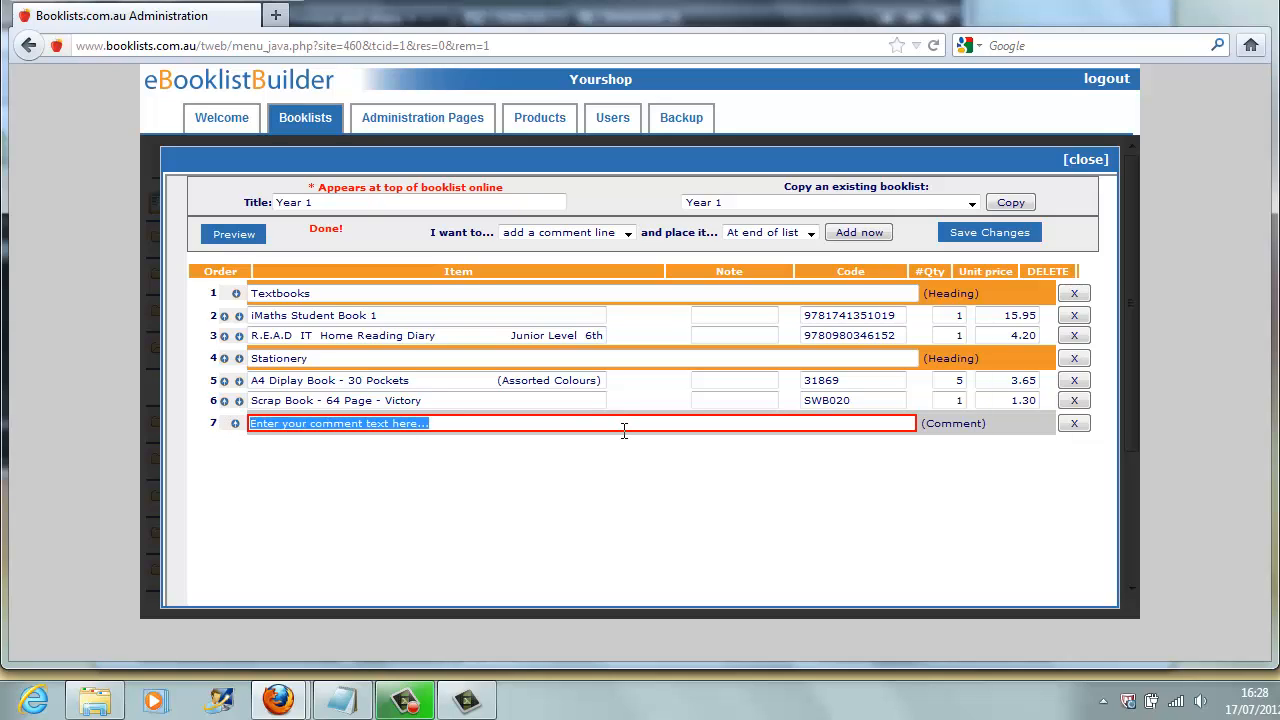
{"action": "type", "text": "Things "}
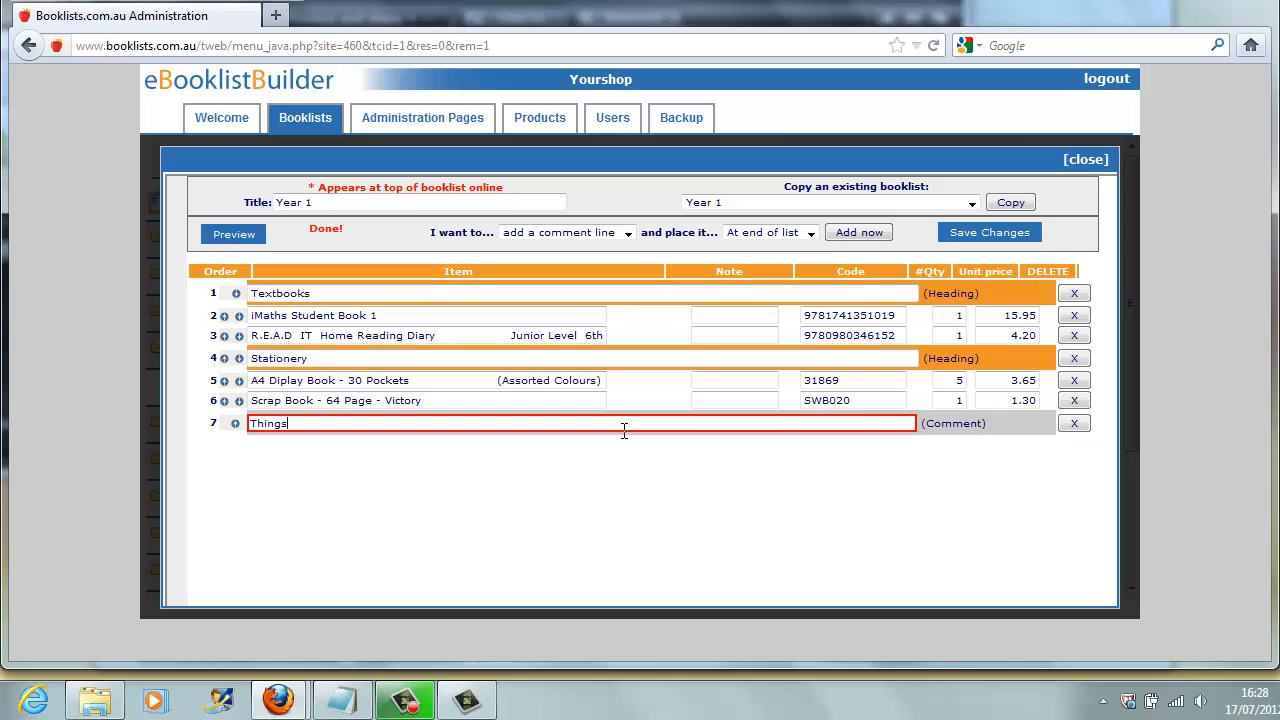
{"action": "type", "text": "that you will need to get from scho"}
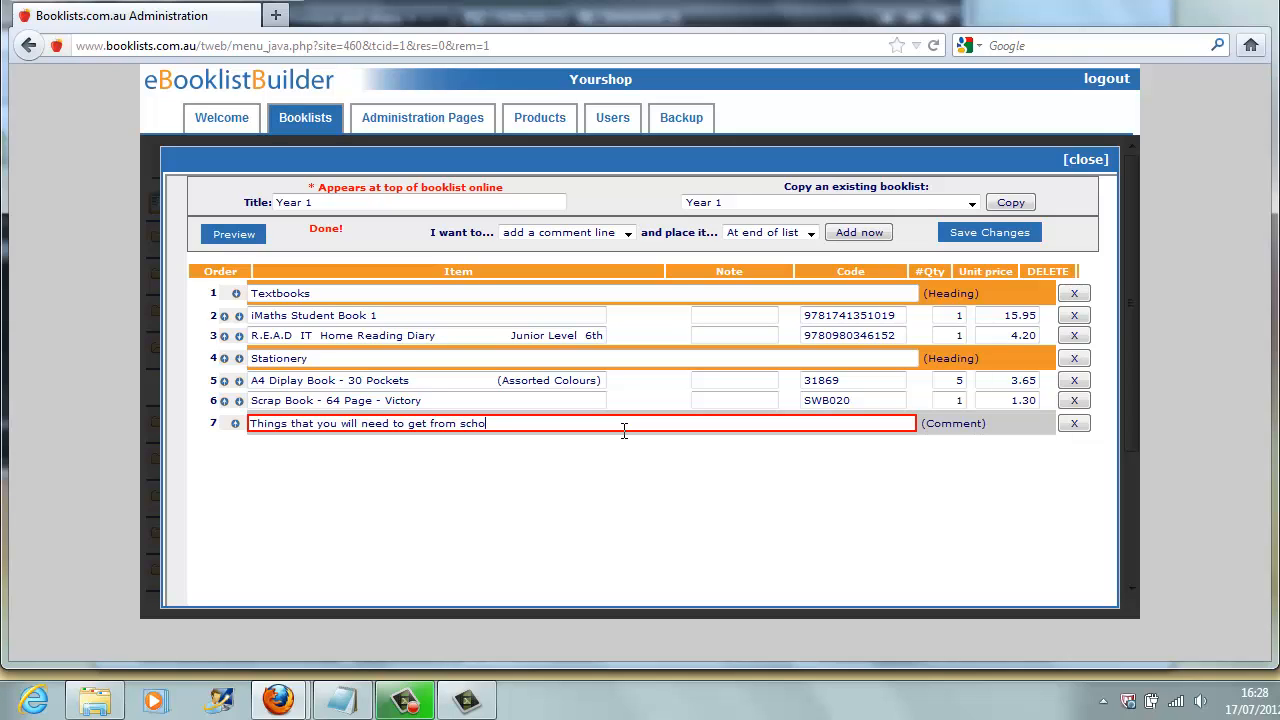
{"action": "type", "text": "ol"}
{"action": "left_click", "coordinate": [1004, 422]}
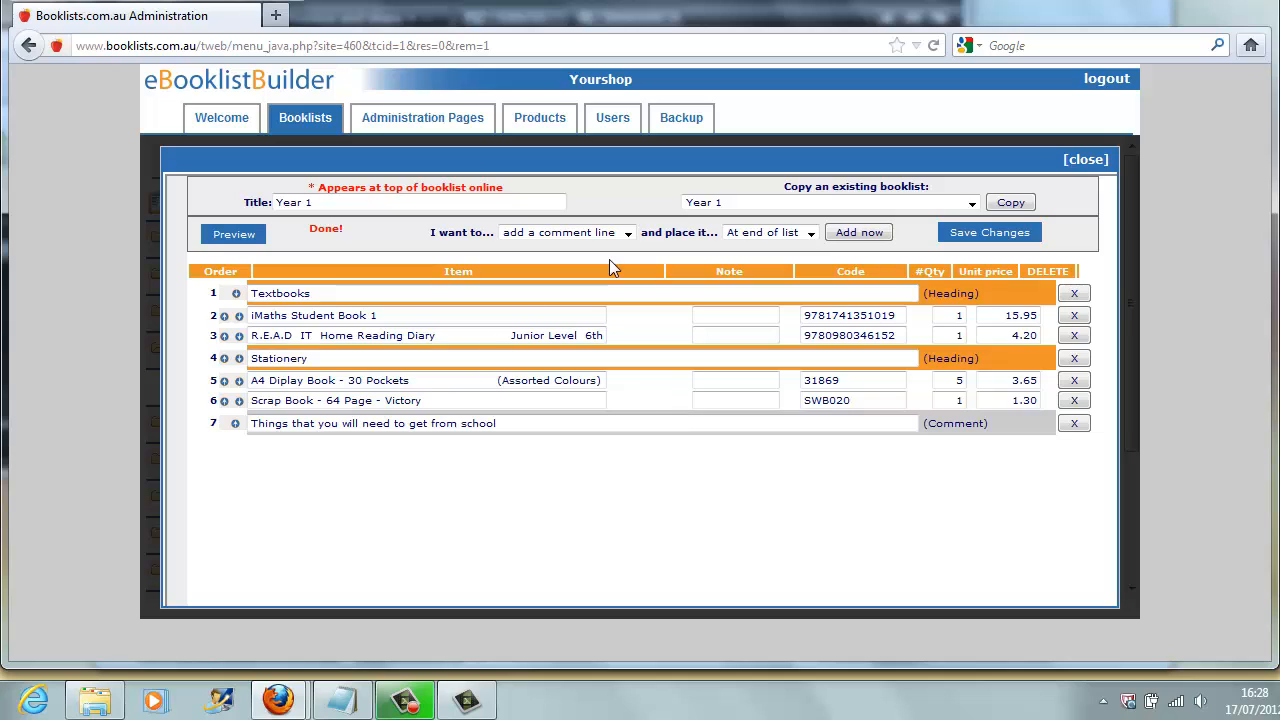
Step: Add a second comment line reading "1 x school diary available from the canteen for $.50" at the end of the list
{"action": "left_click", "coordinate": [858, 234]}
{"action": "left_click_drag", "start_coordinate": [447, 450], "coordinate": [251, 451]}
{"action": "type", "text": "1 "}
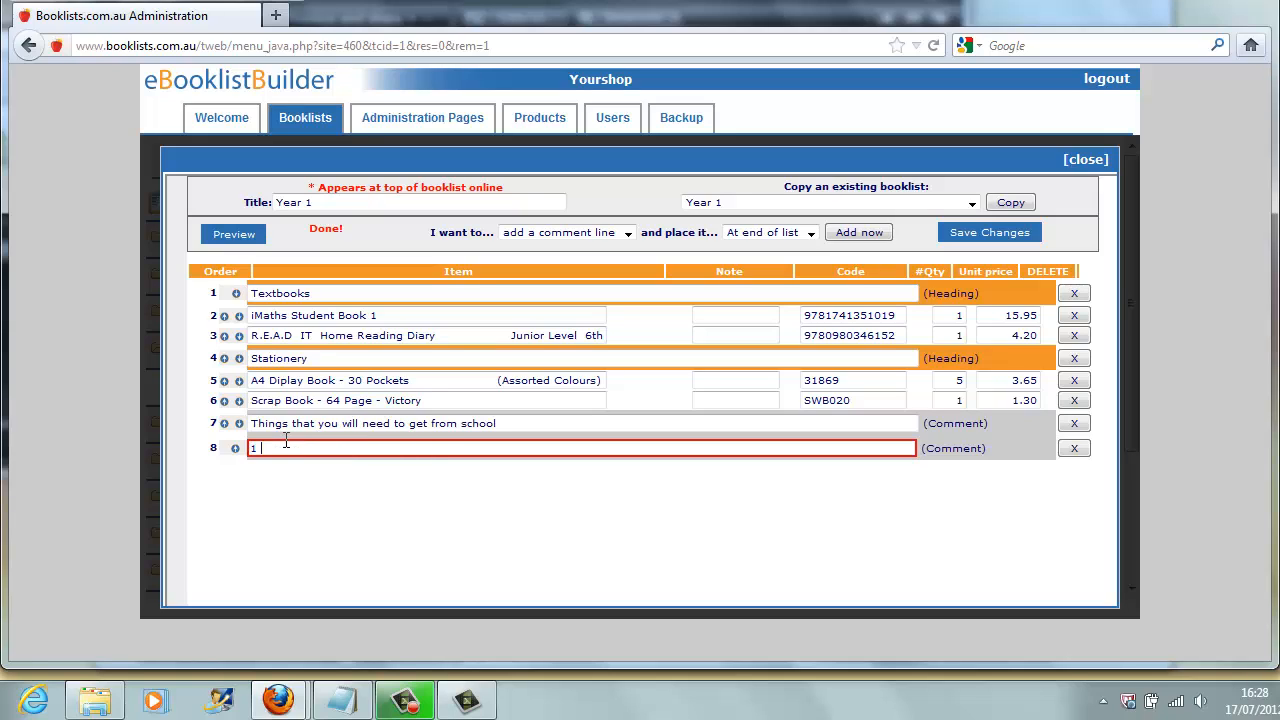
{"action": "type", "text": "x school diary available from the "}
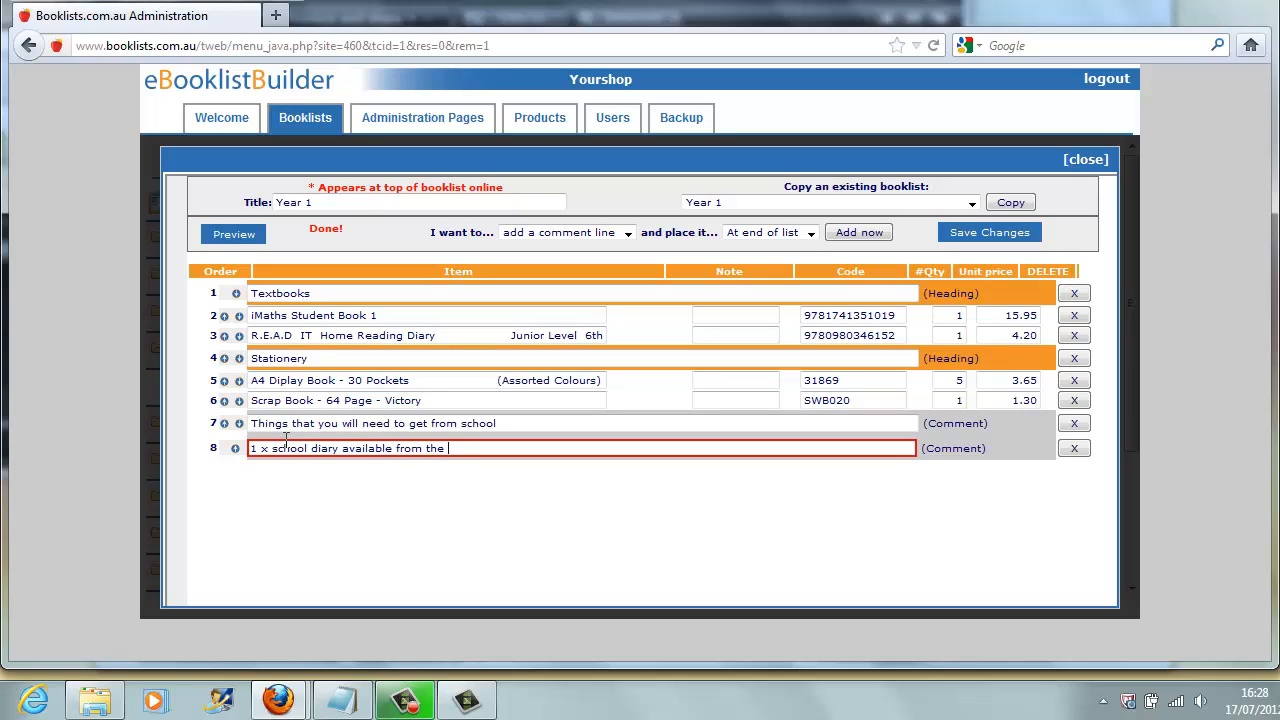
{"action": "type", "text": "canteen for $.50"}
{"action": "left_click", "coordinate": [1006, 455]}
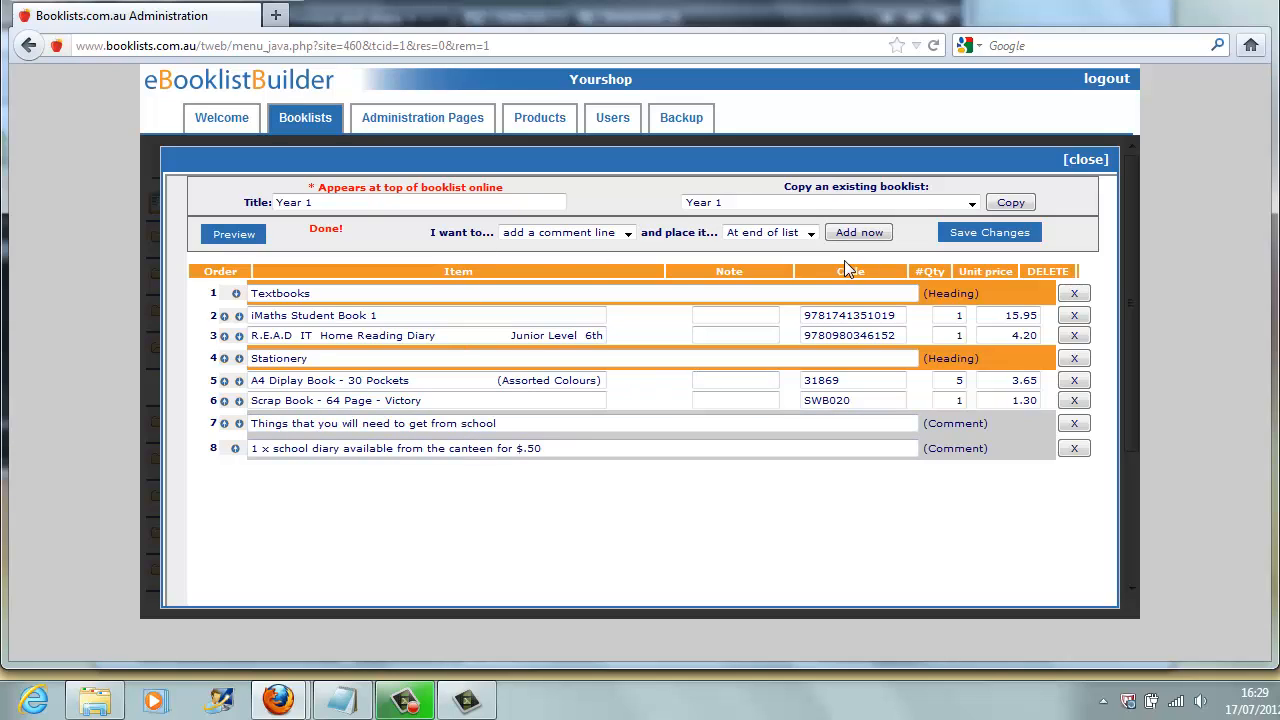
Step: Add a subtotal line labelled "Total" at the end of the list
{"action": "left_click", "coordinate": [629, 233]}
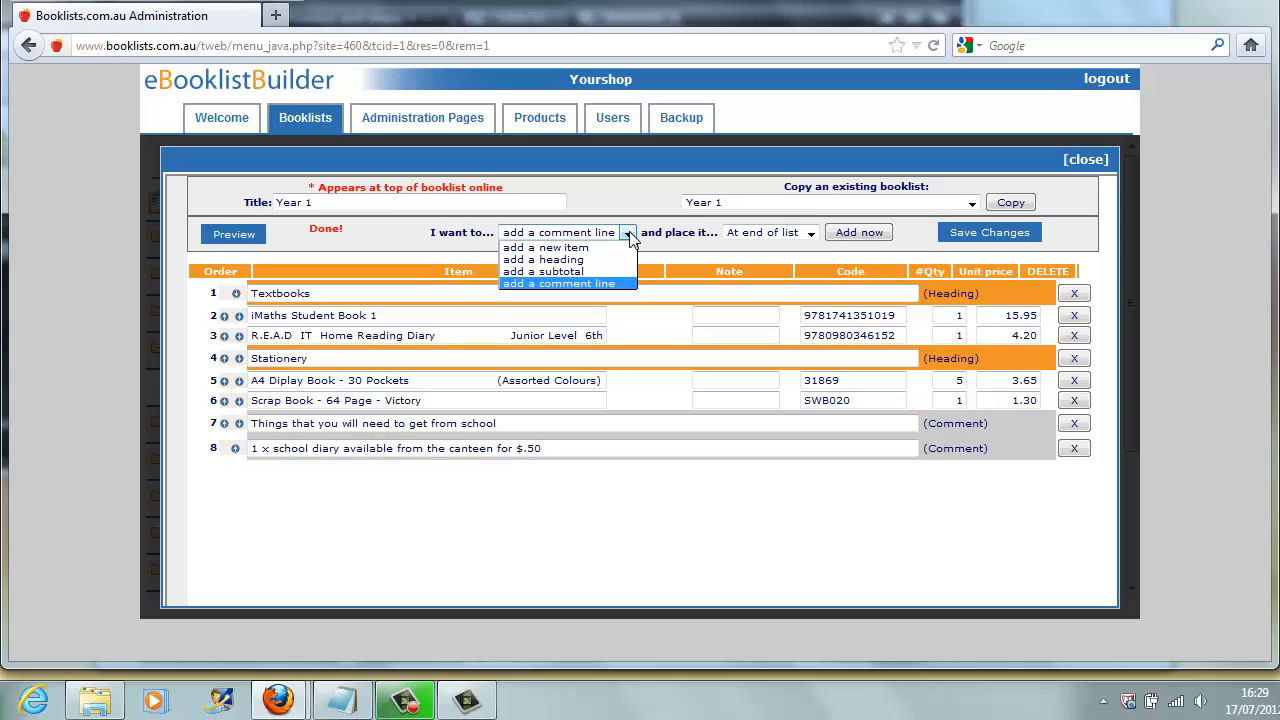
{"action": "left_click", "coordinate": [596, 270]}
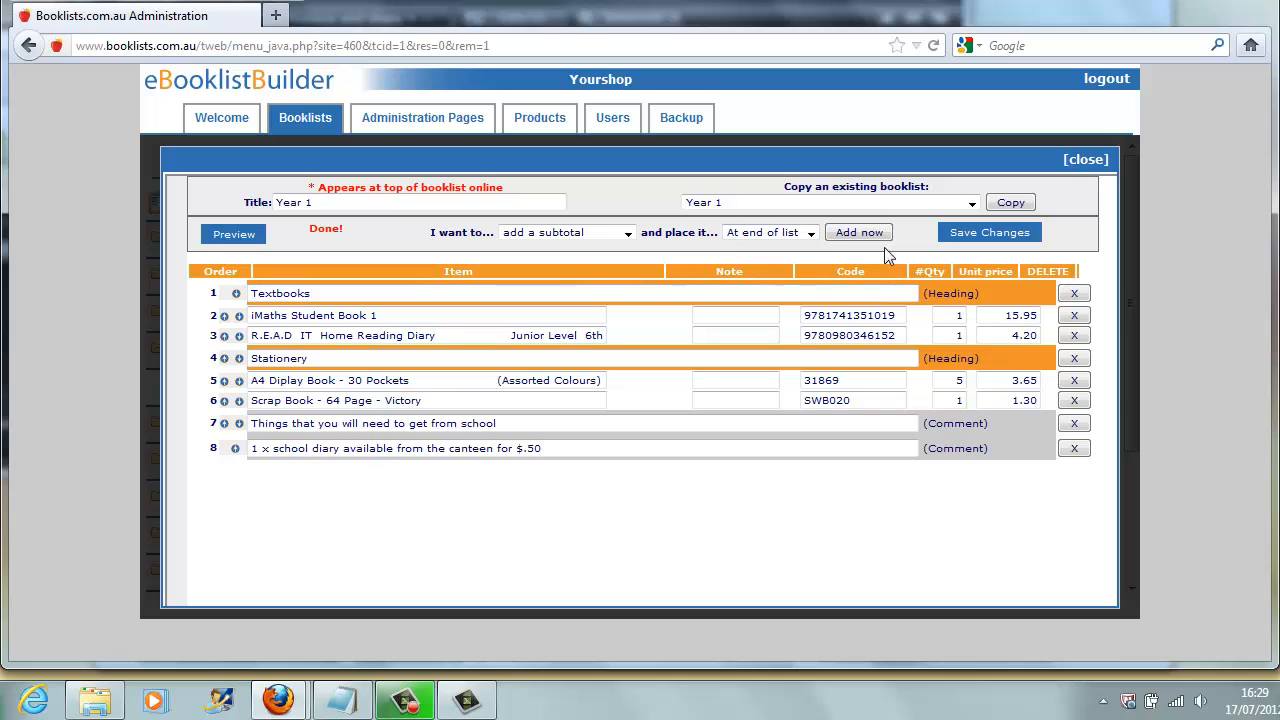
{"action": "left_click", "coordinate": [848, 236]}
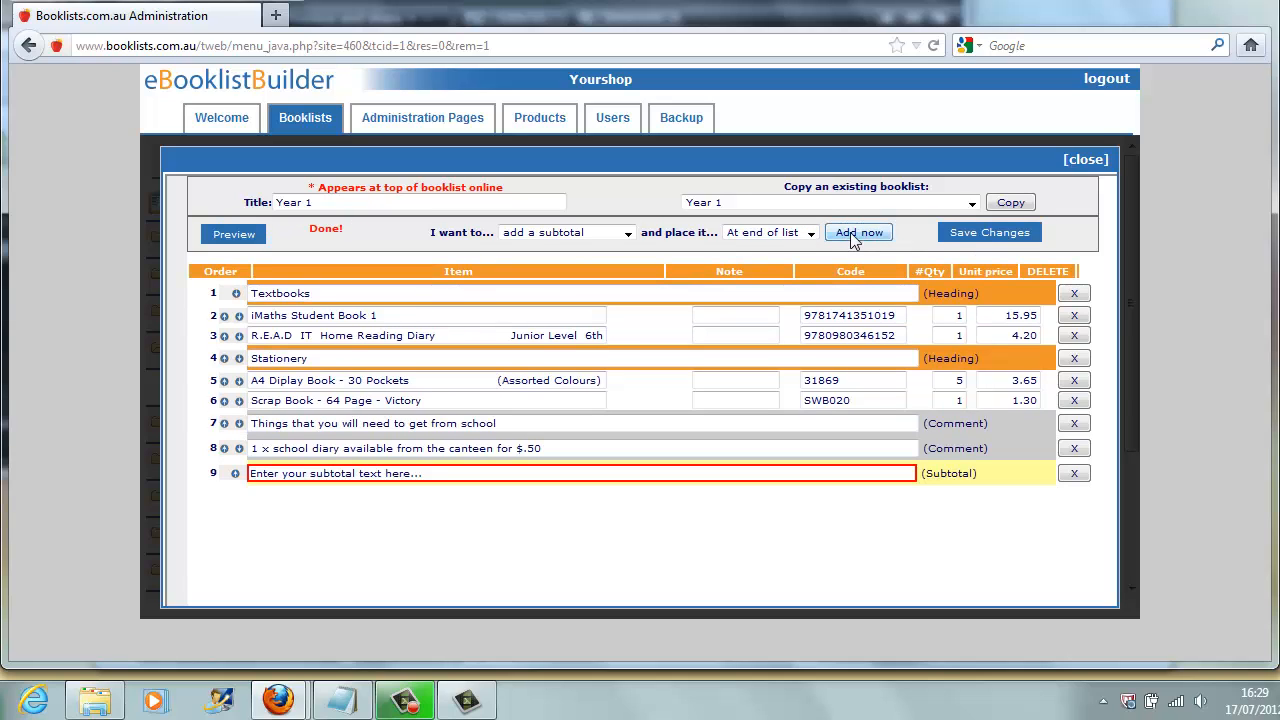
{"action": "left_click_drag", "start_coordinate": [434, 474], "coordinate": [237, 480]}
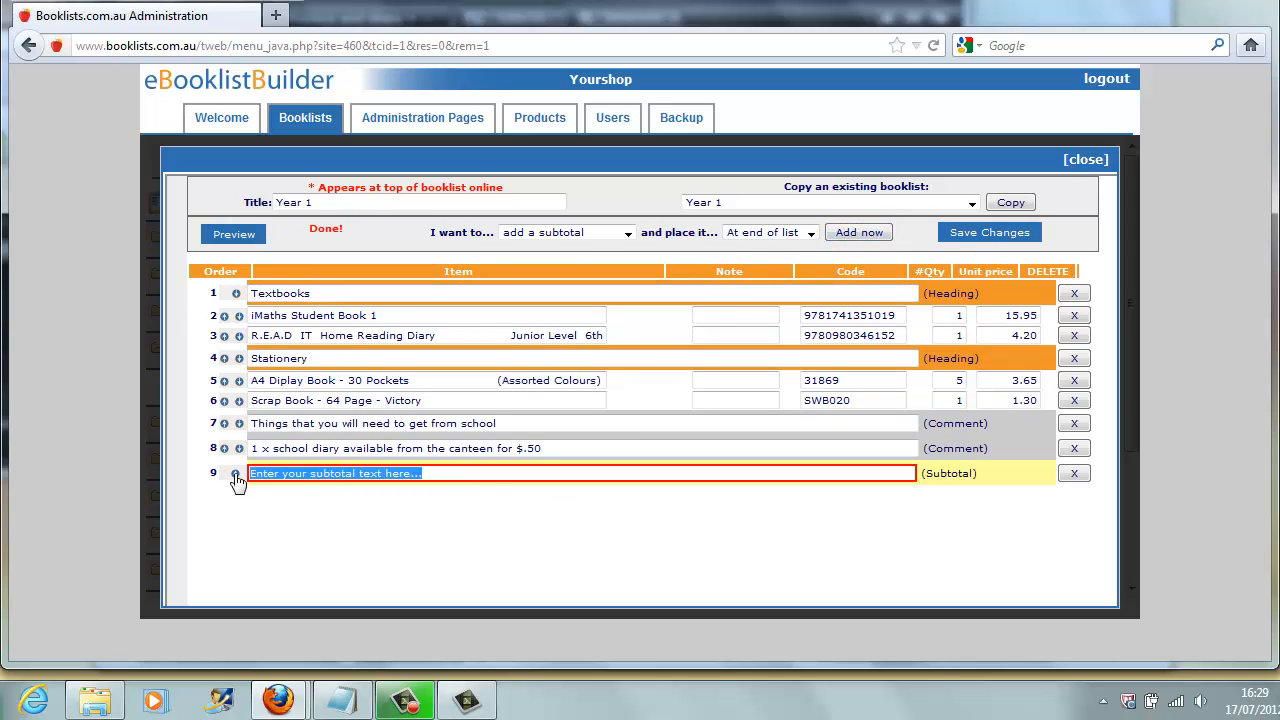
{"action": "type", "text": "To"}
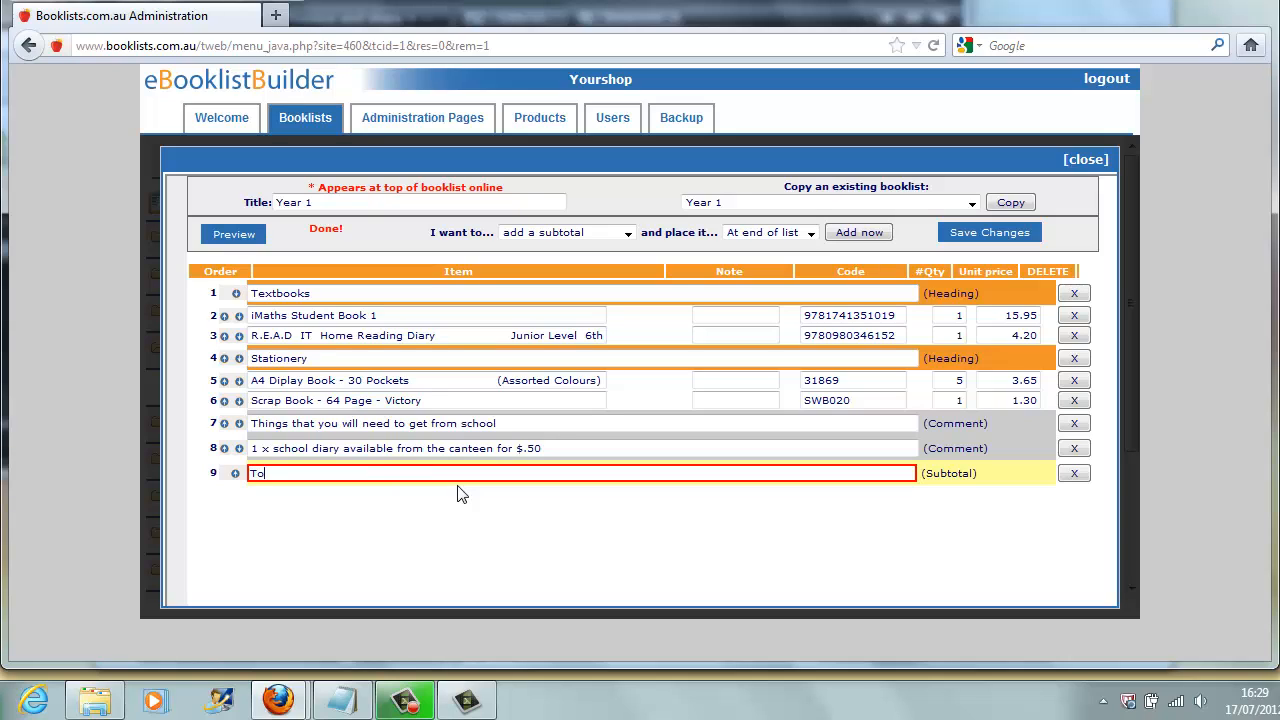
{"action": "type", "text": "tal"}
{"action": "left_click", "coordinate": [613, 537]}
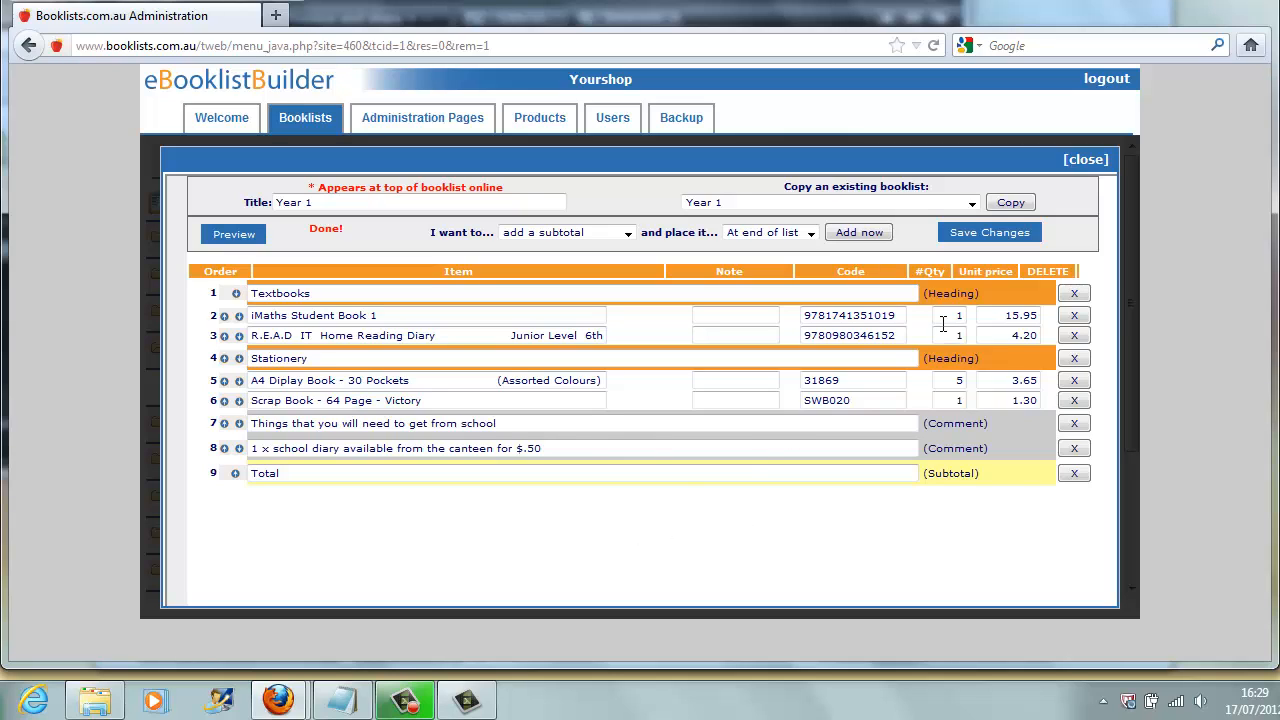
Step: Save the changes to the Year 1 booklist and close its editor
{"action": "left_click", "coordinate": [1015, 232]}
{"action": "left_click", "coordinate": [1088, 161]}
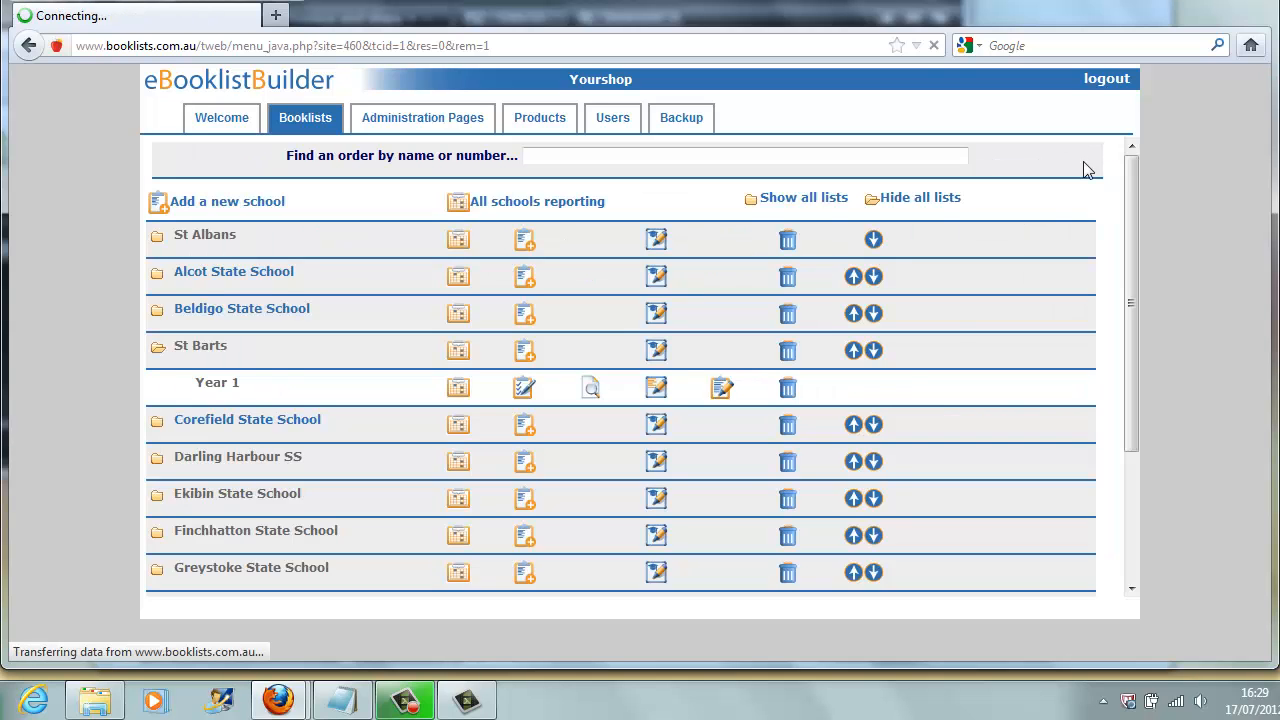
Step: Reopen the St Barts Year 1 booklist for editing and preview its online order form
{"action": "left_click", "coordinate": [722, 390]}
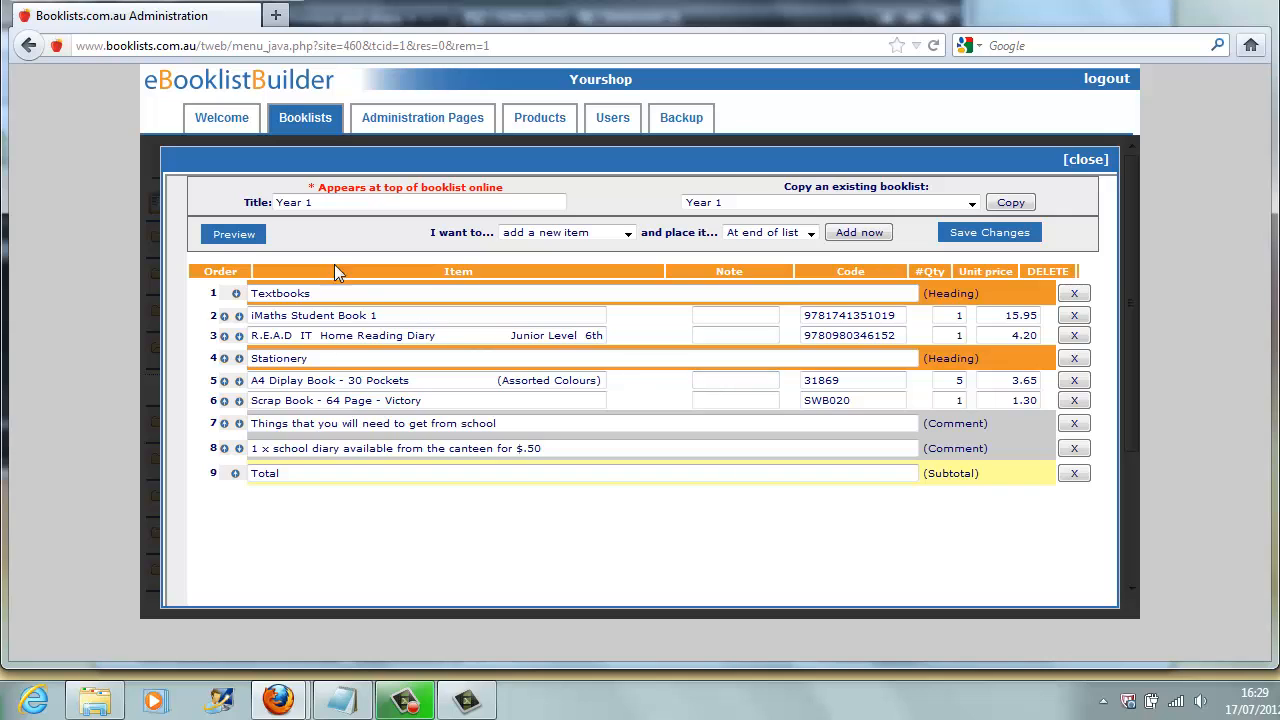
{"action": "left_click", "coordinate": [230, 238]}
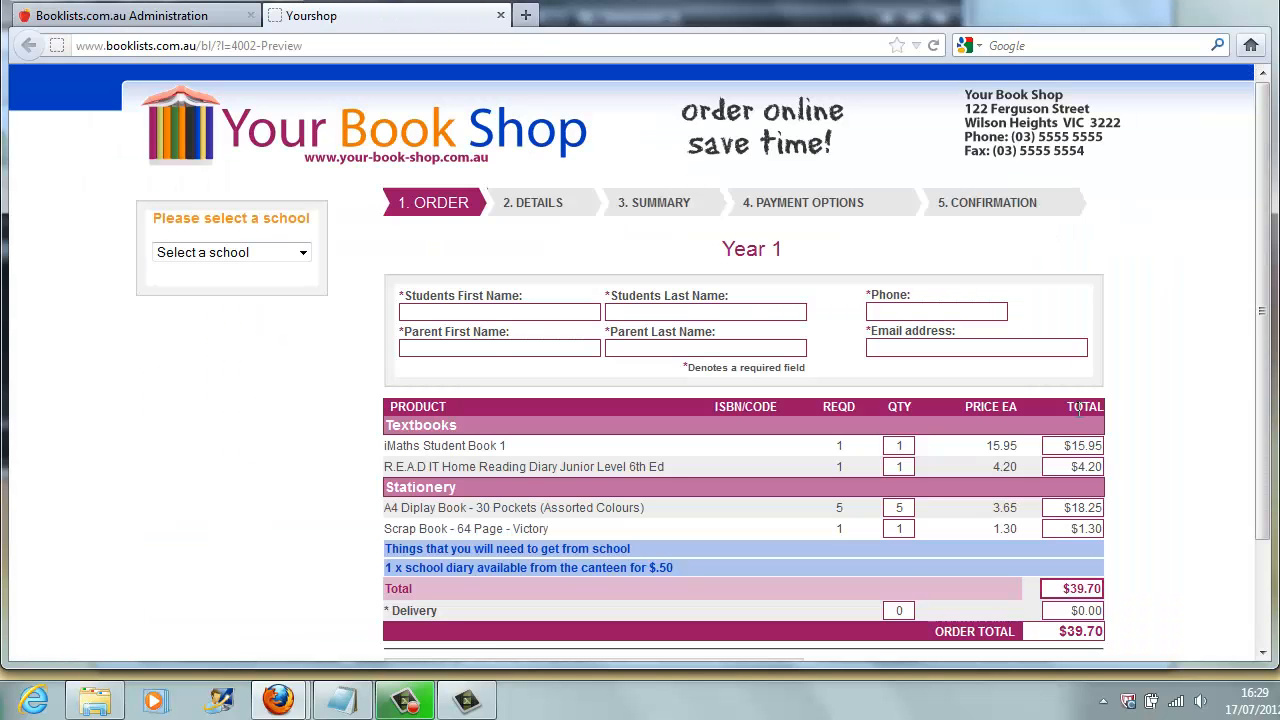
{"action": "scroll", "coordinate": [1090, 368], "scroll_direction": "down", "scroll_amount": 3}
{"action": "scroll", "coordinate": [1079, 413], "scroll_direction": "up", "scroll_amount": 3}
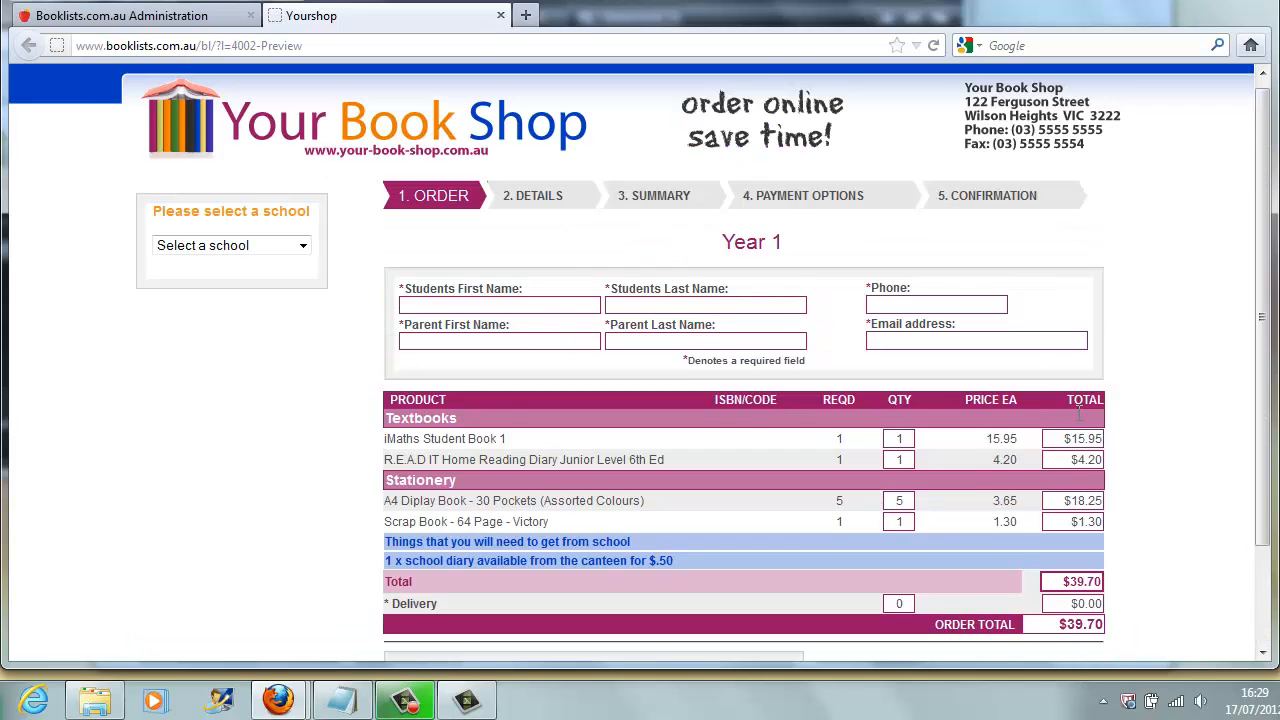